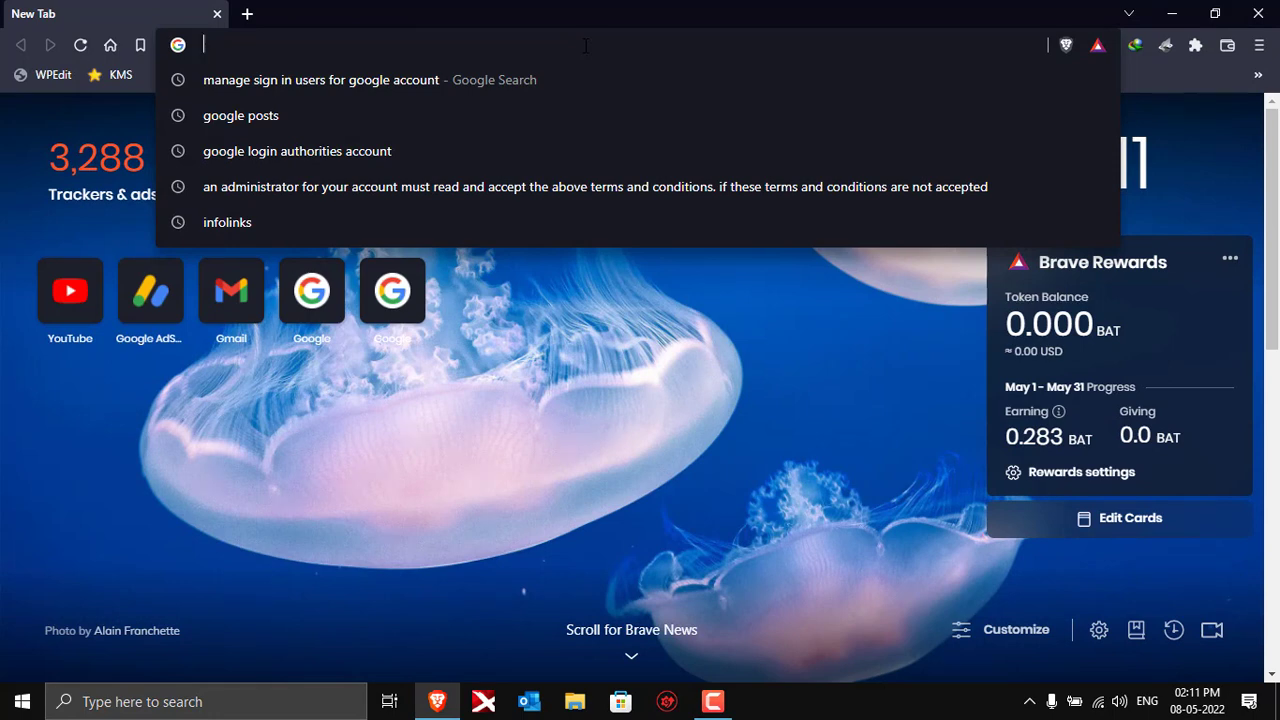
# Go to google.com and search for 'windows 10 iso download' using the suggestion.
pyautogui.write('goo')
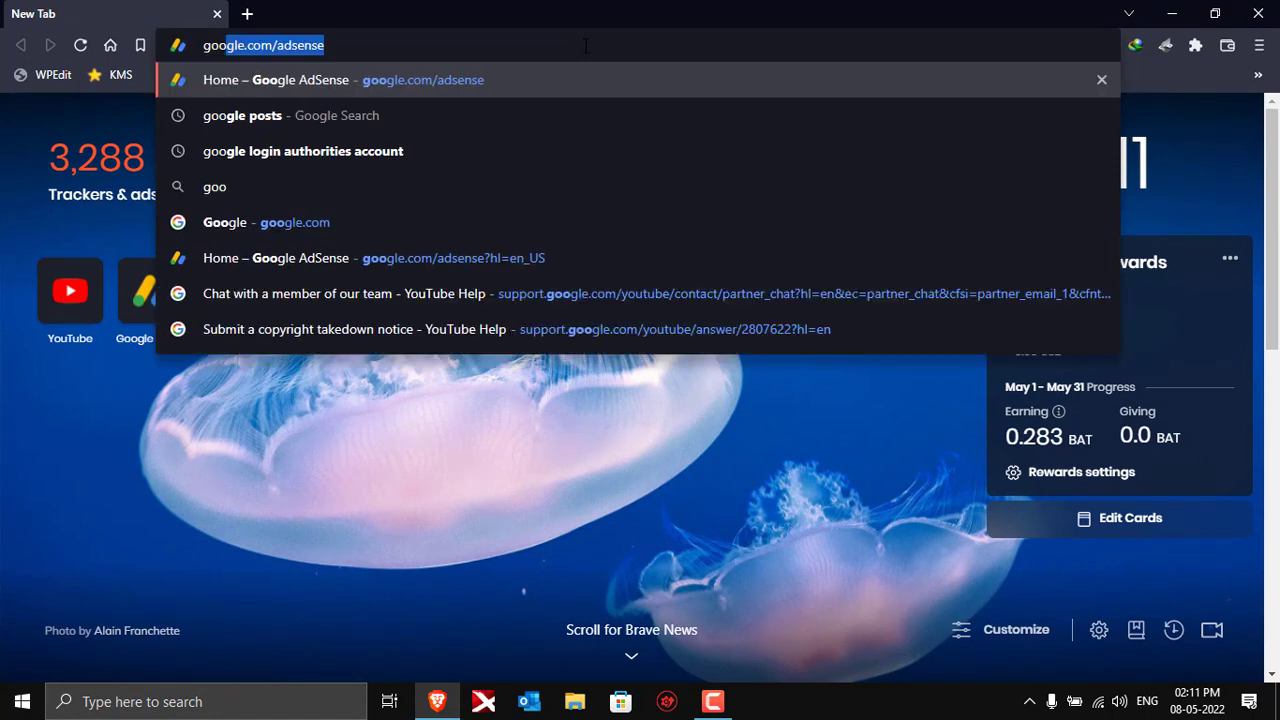
pyautogui.write('gle.com')
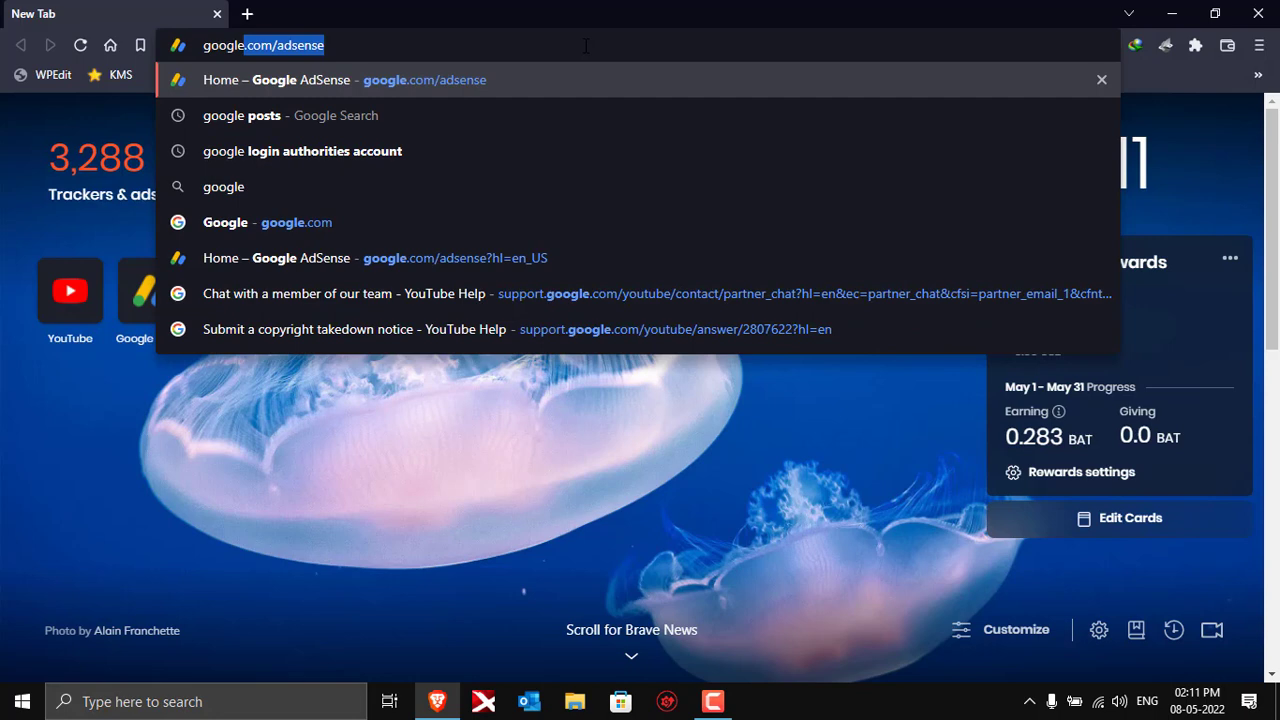
pyautogui.press('Return')
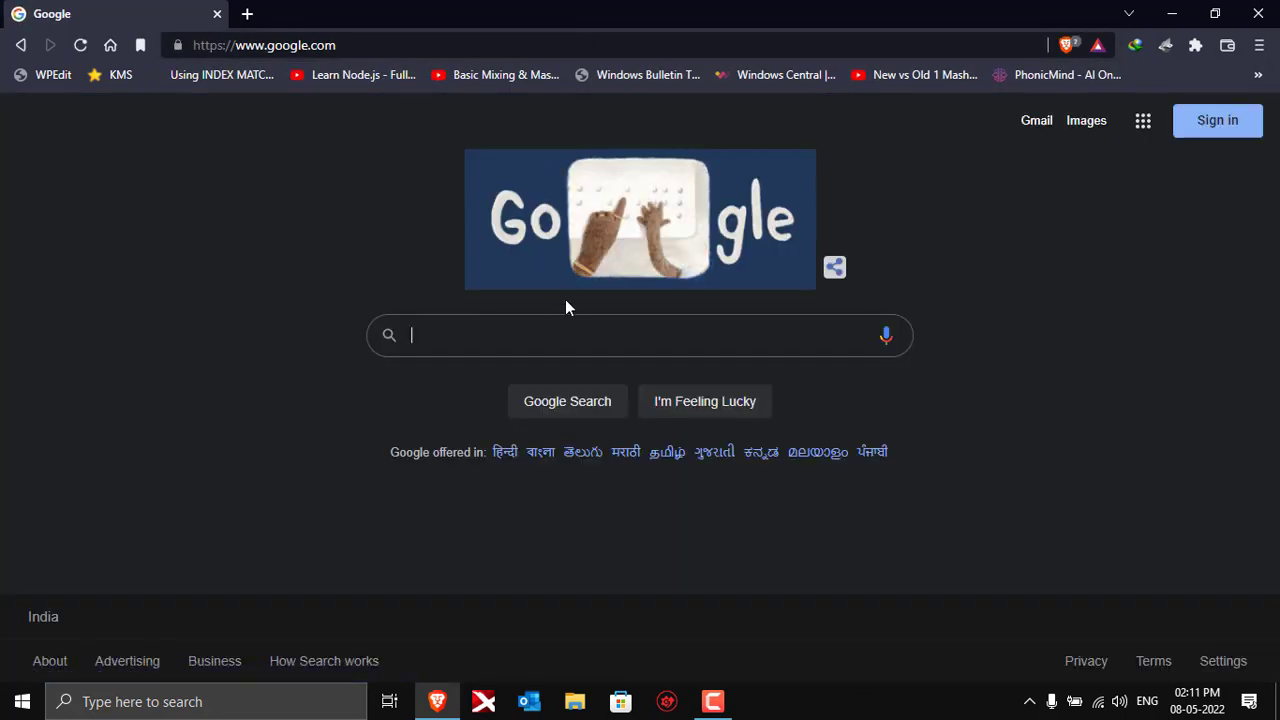
pyautogui.click(540, 330)
pyautogui.write('w')
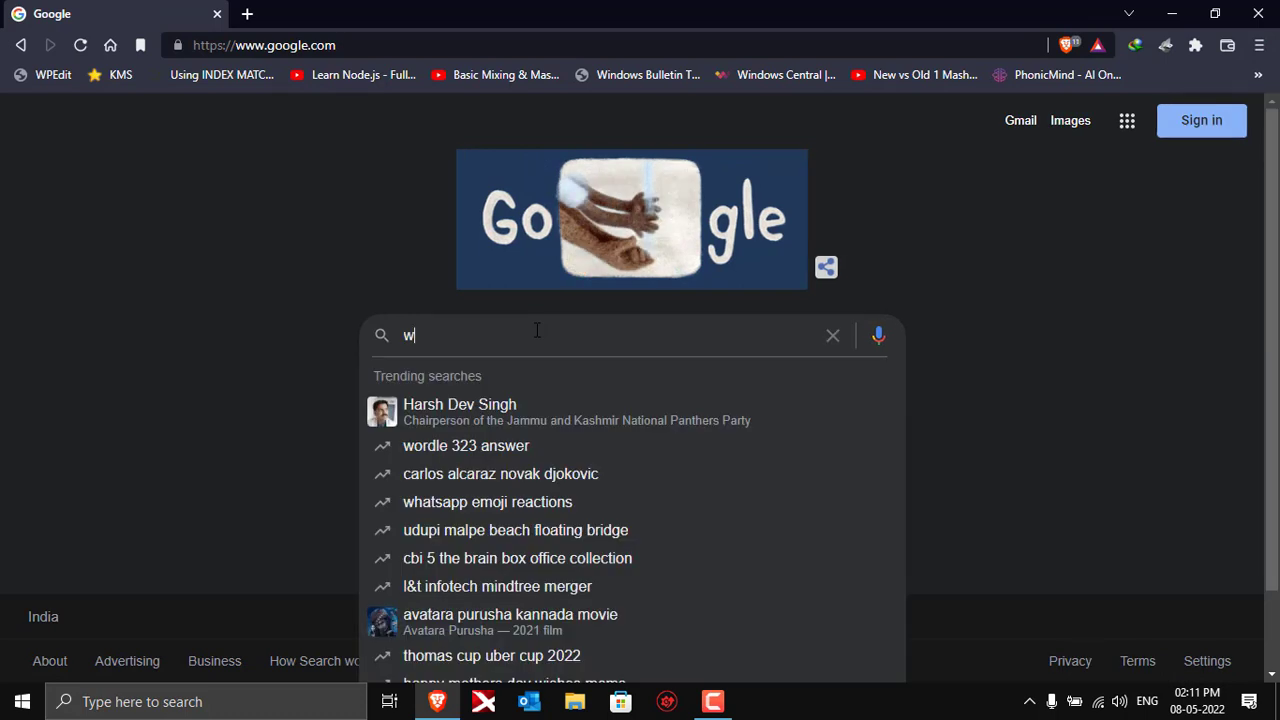
pyautogui.write('indow')
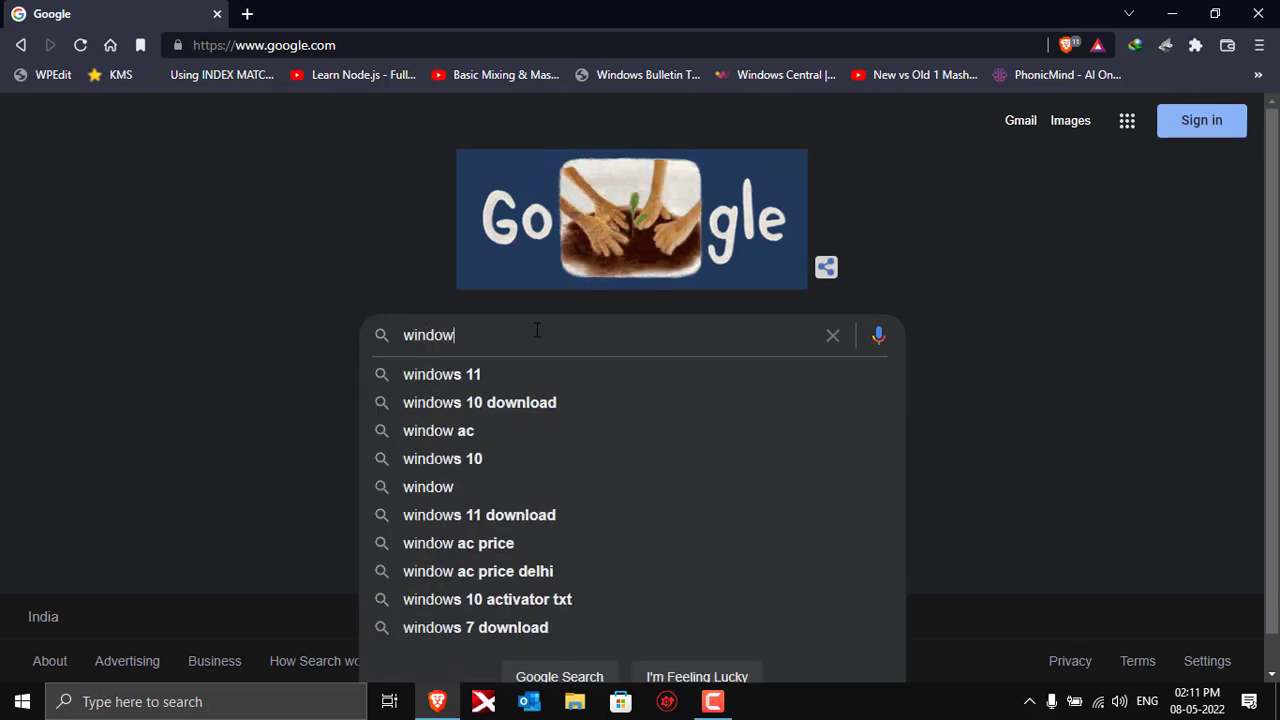
pyautogui.write('s 10 ')
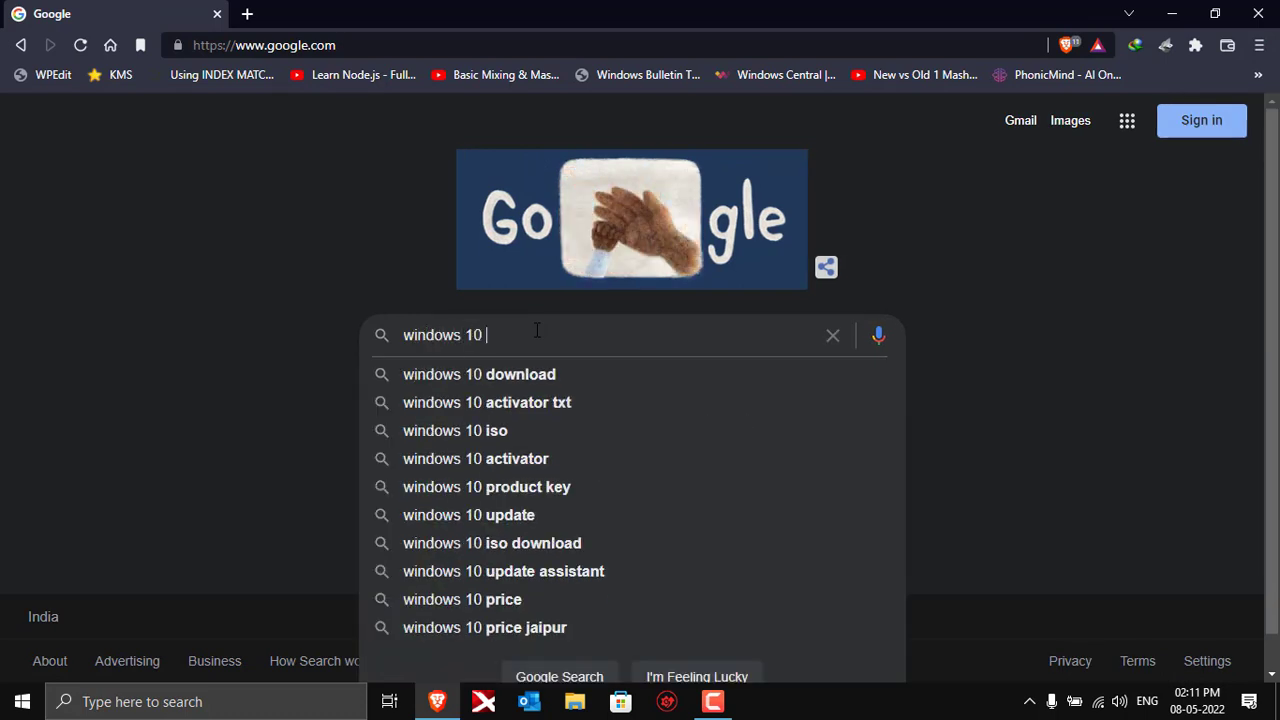
pyautogui.write('iso')
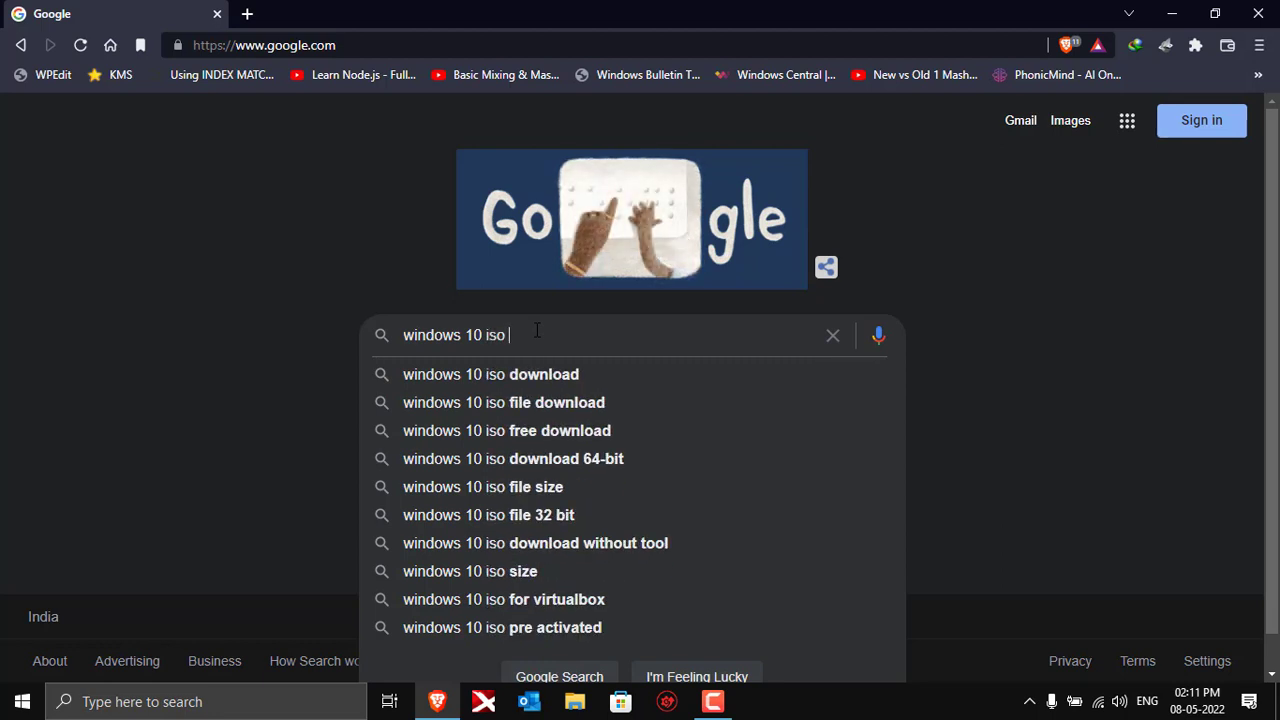
pyautogui.press('Down')
pyautogui.press('Return')
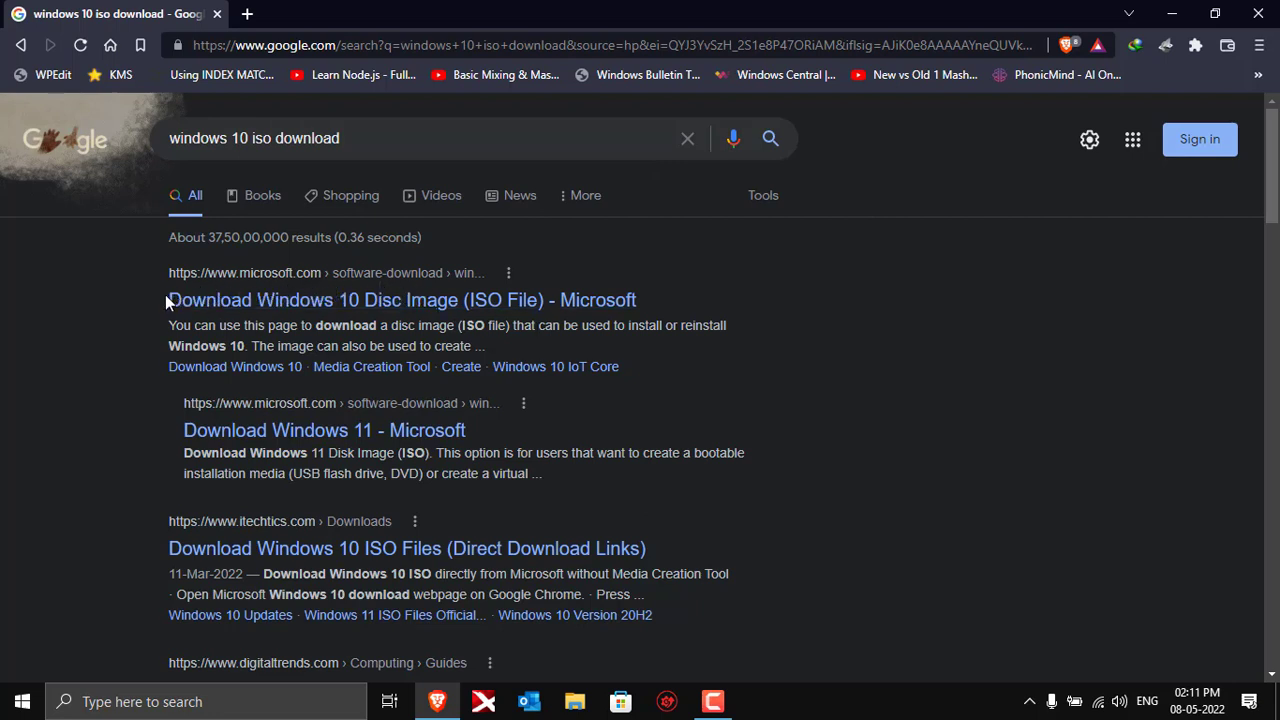
# Open Microsoft's Windows 10 Disc Image (ISO File) page and briefly expand More download options.
pyautogui.click(356, 305)
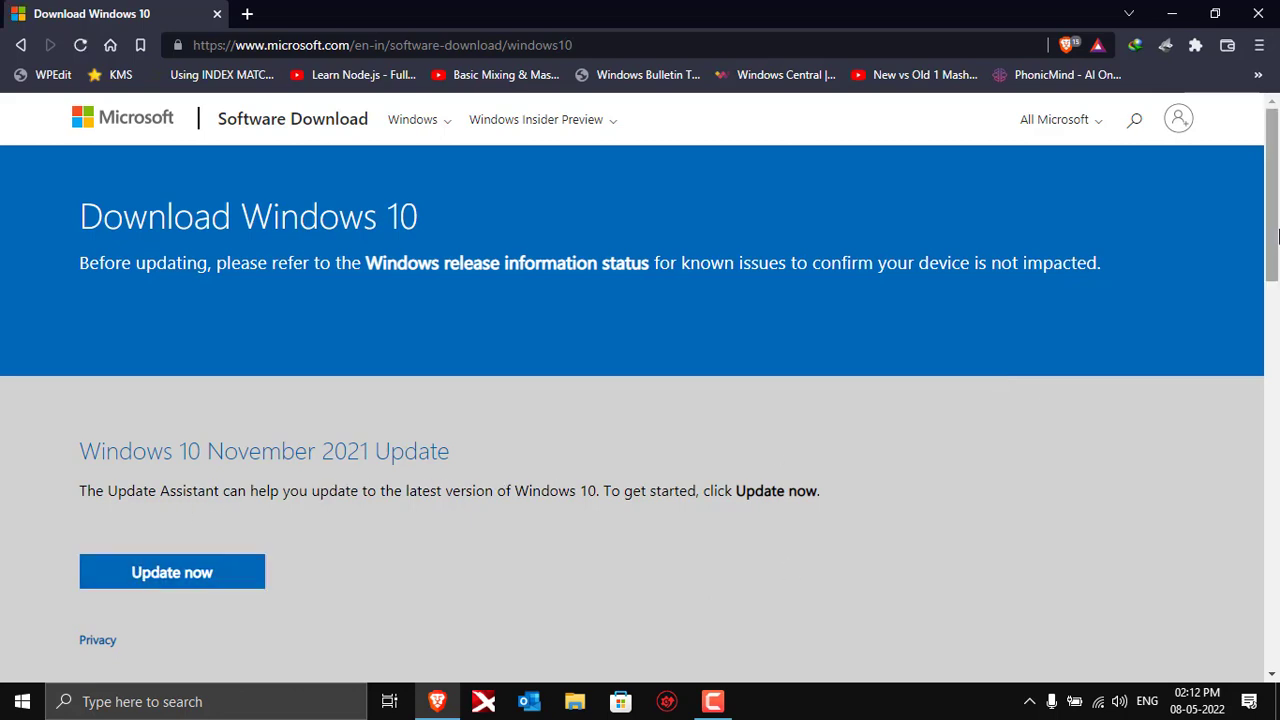
pyautogui.moveTo(1273, 258); pyautogui.dragTo(1275, 403)
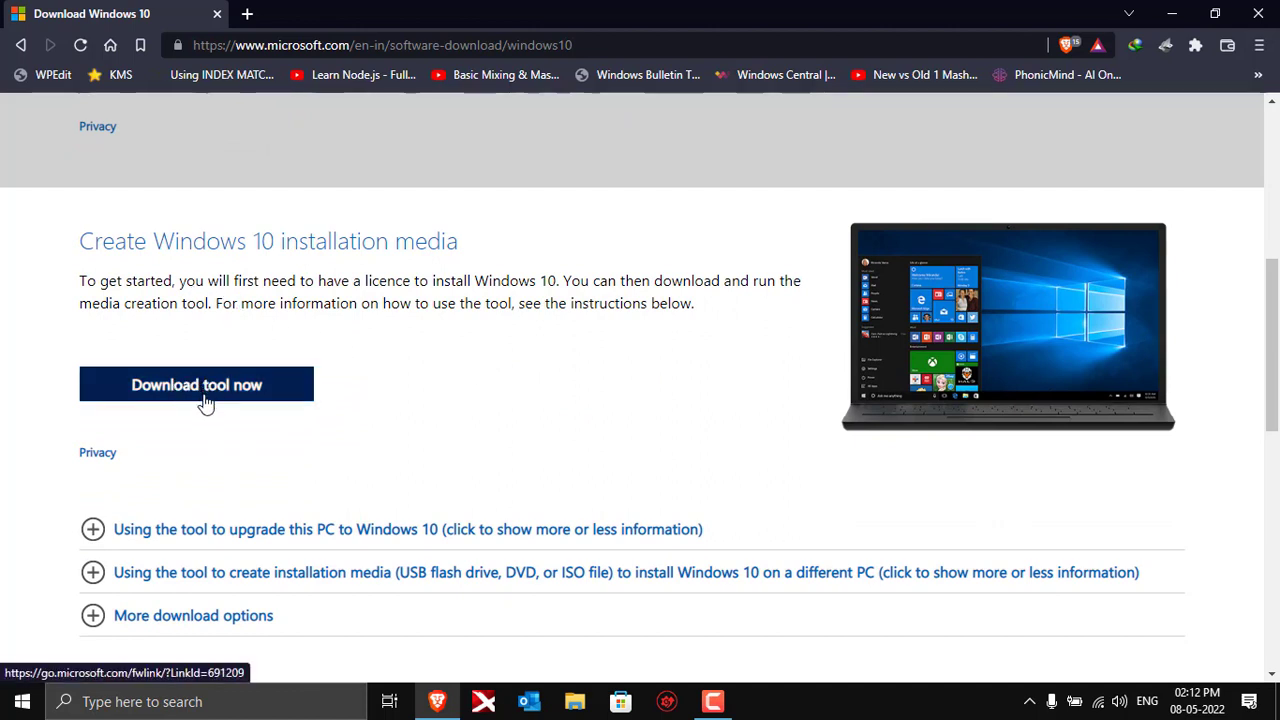
pyautogui.moveTo(1275, 311); pyautogui.dragTo(1275, 459)
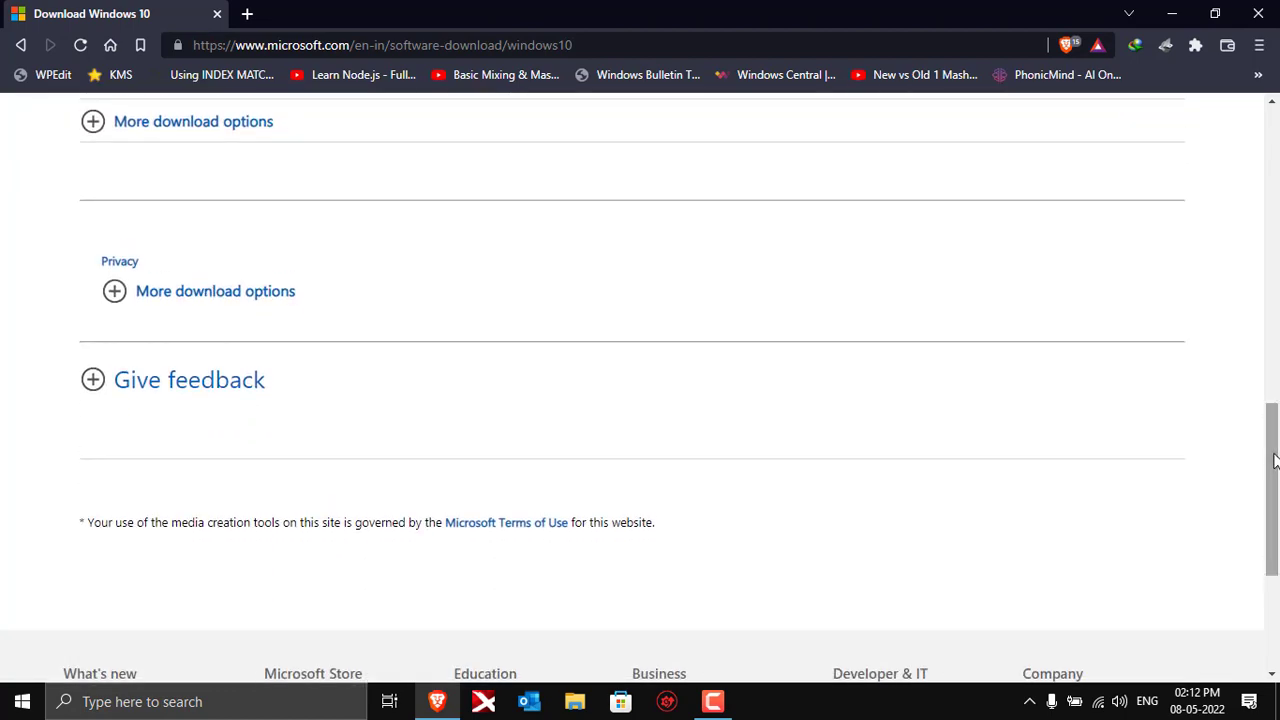
pyautogui.click(259, 316)
pyautogui.click(258, 315)
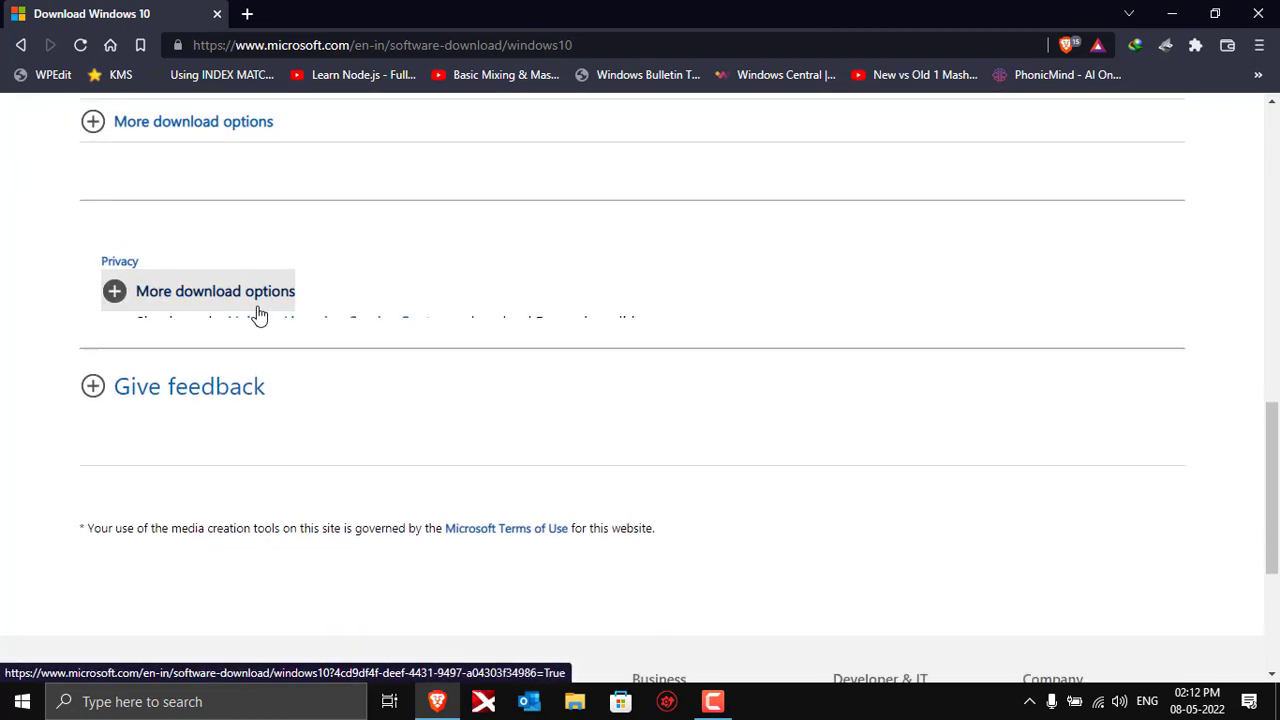
pyautogui.moveTo(1275, 460); pyautogui.dragTo(1276, 263)
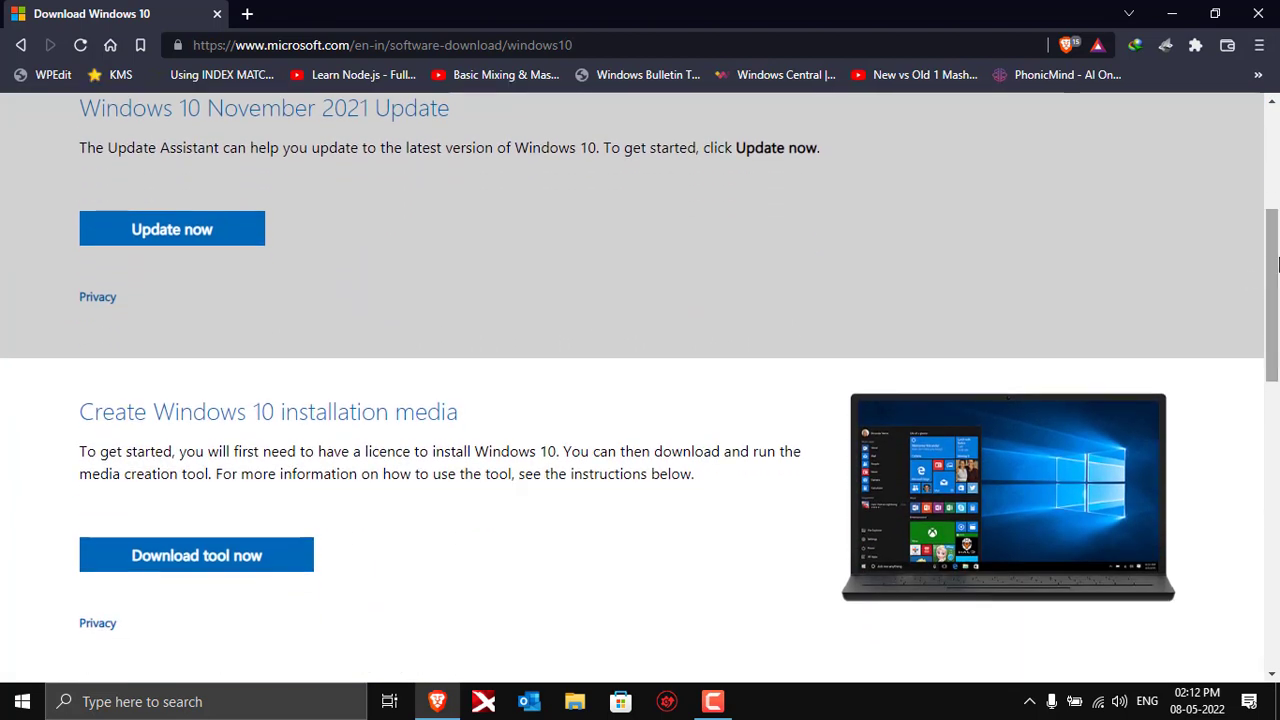
# Open DevTools with Inspect and turn on device emulation at 400 × 542 responsive size.
pyautogui.rightClick(511, 401)
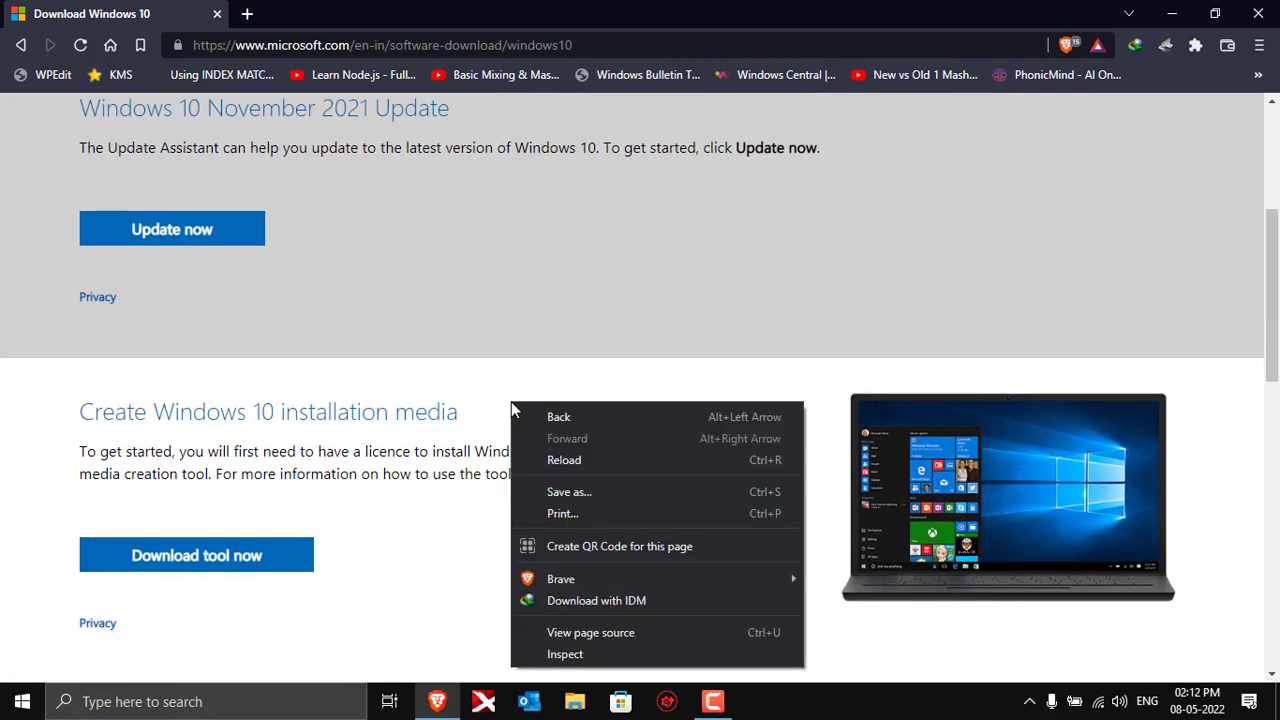
pyautogui.click(577, 655)
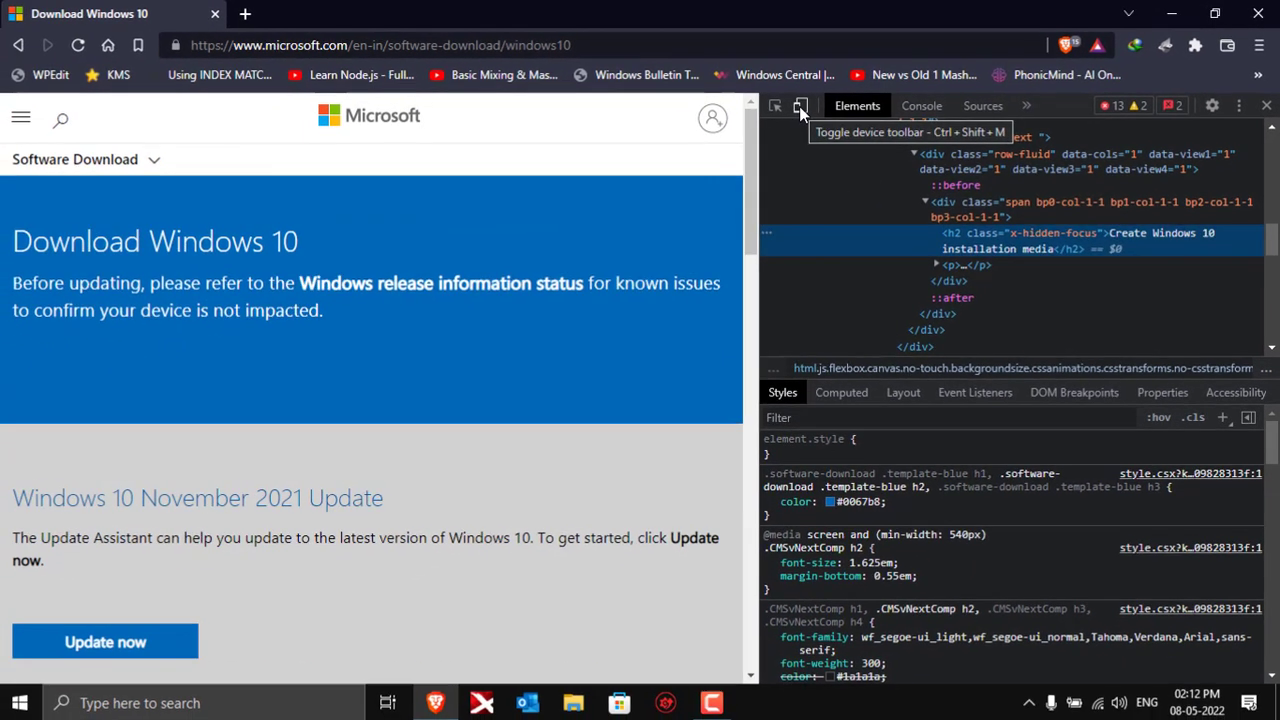
pyautogui.click(372, 199)
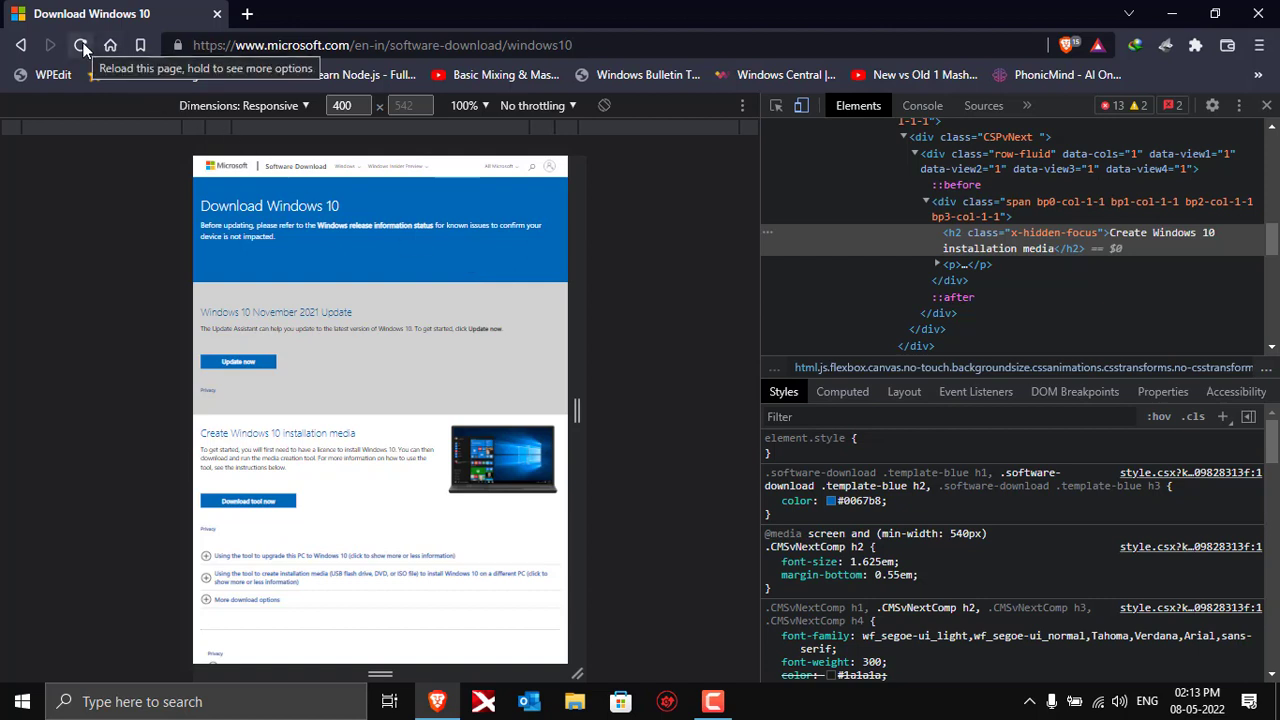
# Reload the page in mobile view and confirm the Windows 10 (multi-edition ISO) edition.
pyautogui.click(82, 47)
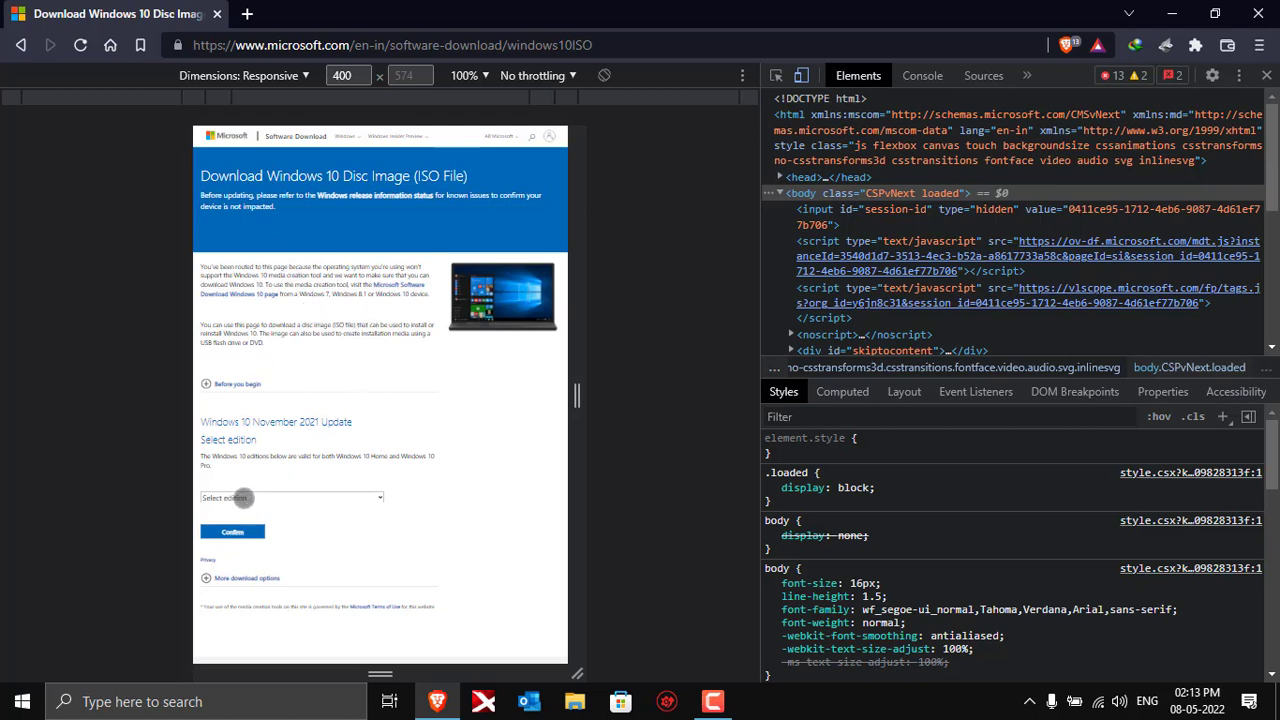
pyautogui.click(243, 497)
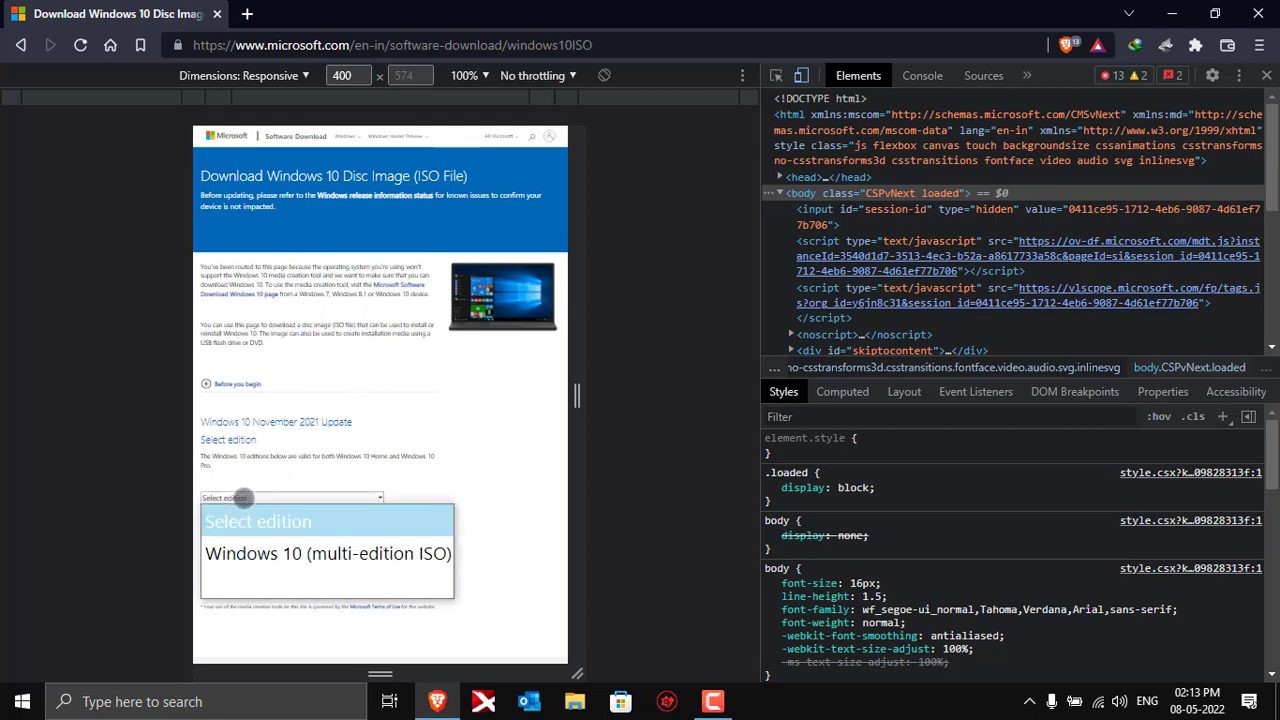
pyautogui.click(278, 556)
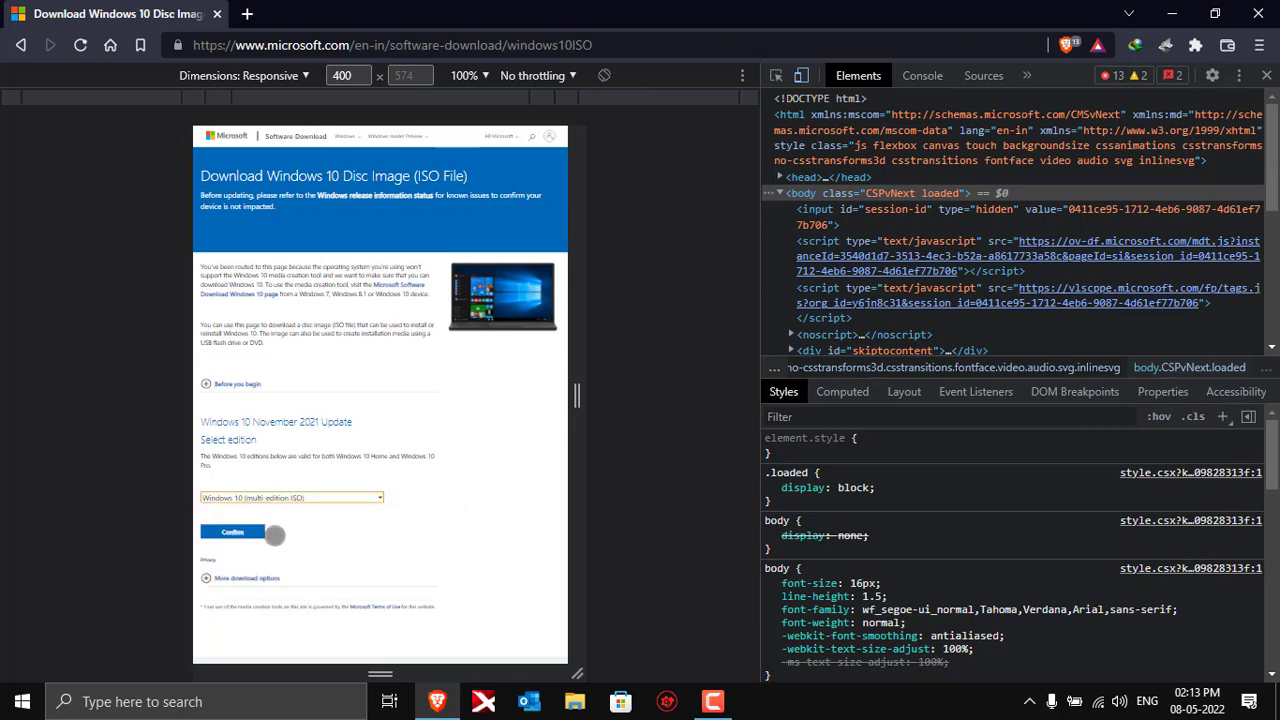
pyautogui.click(232, 531)
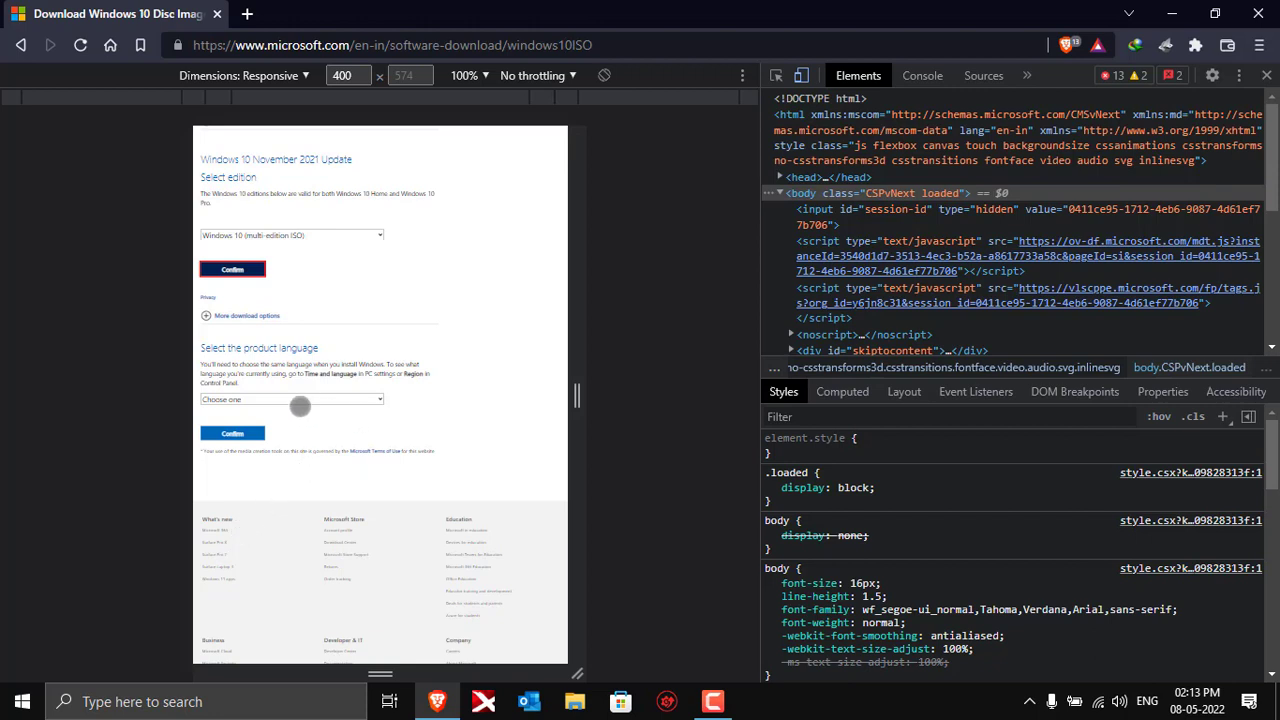
# Choose English (United States) as the product language and confirm it.
pyautogui.click(311, 400)
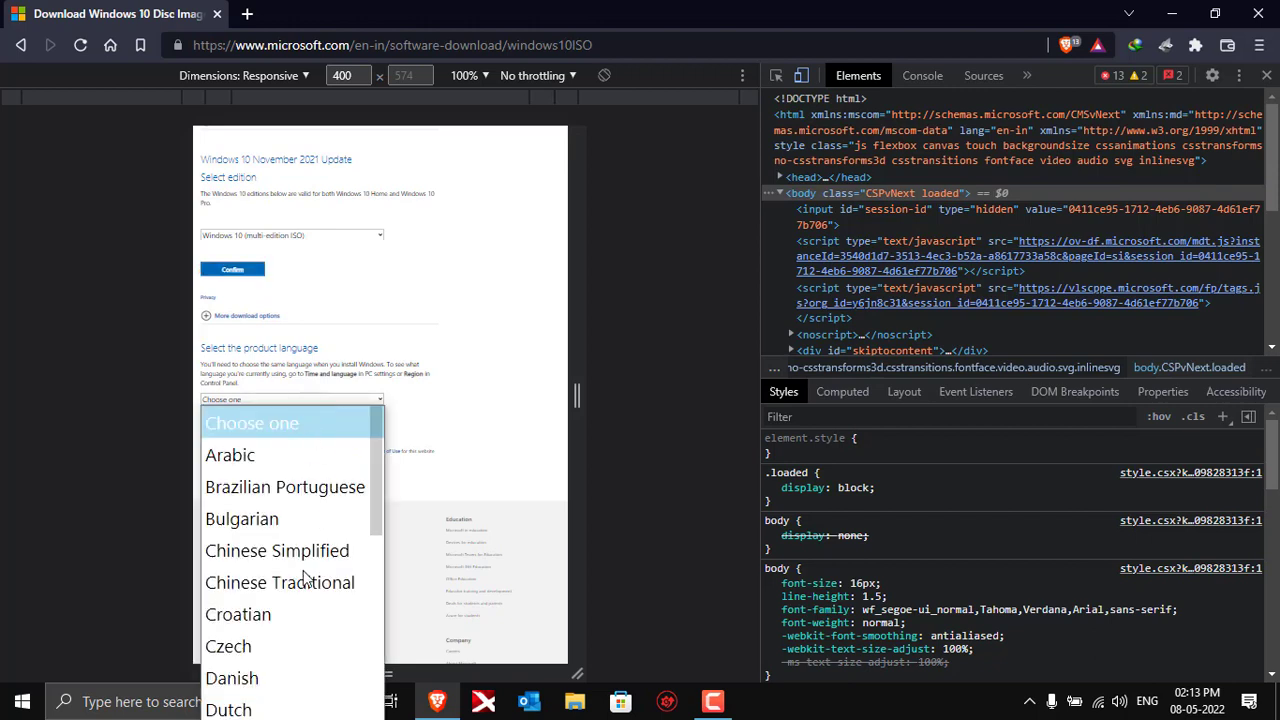
pyautogui.moveTo(373, 479); pyautogui.dragTo(375, 556)
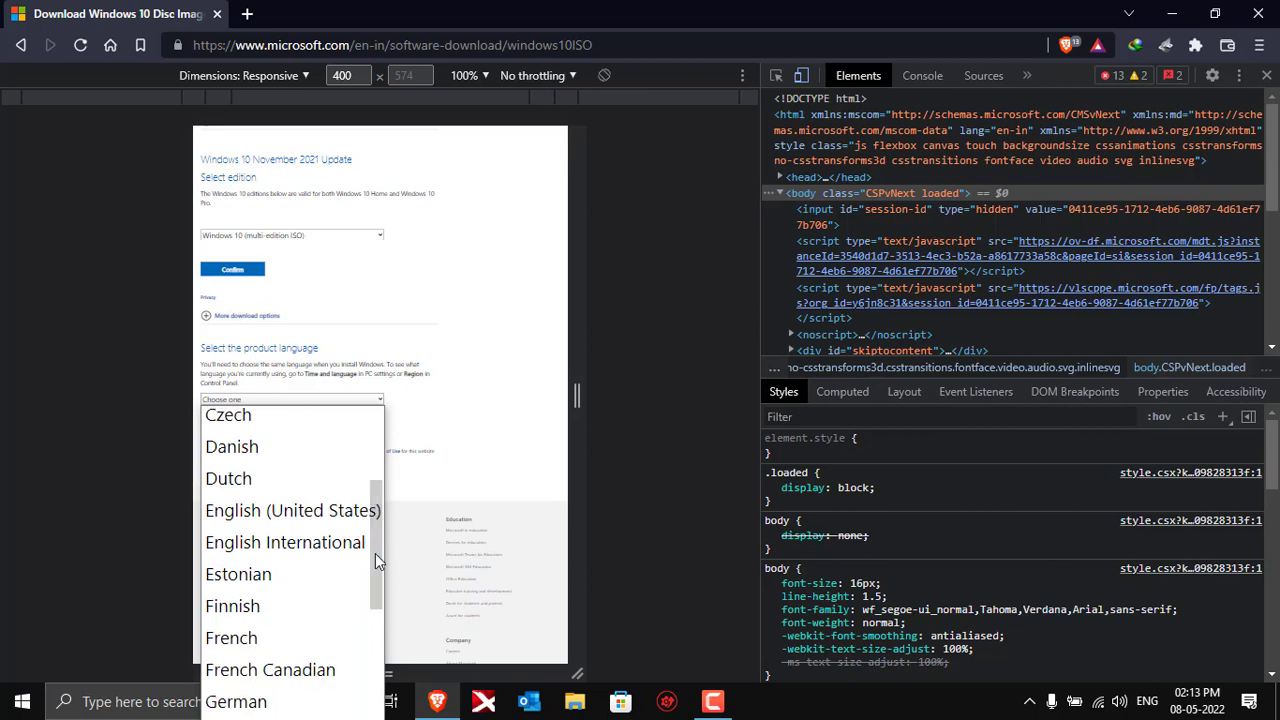
pyautogui.click(274, 512)
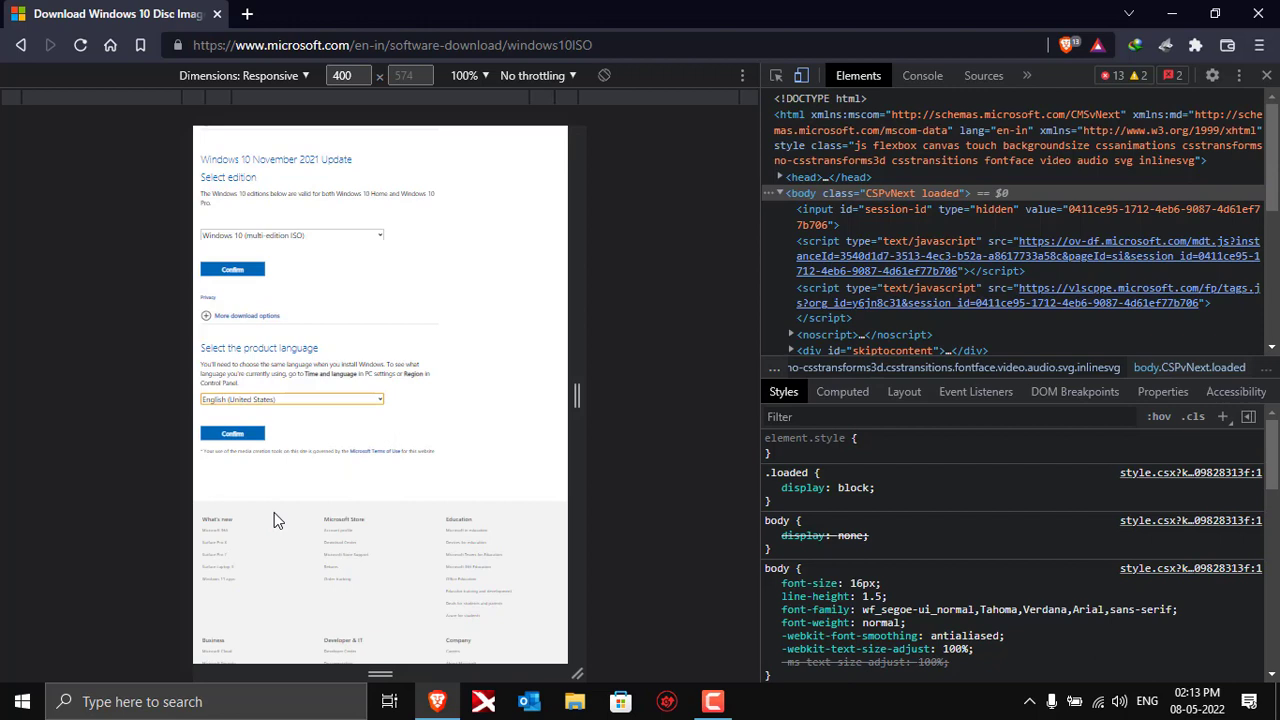
pyautogui.click(232, 434)
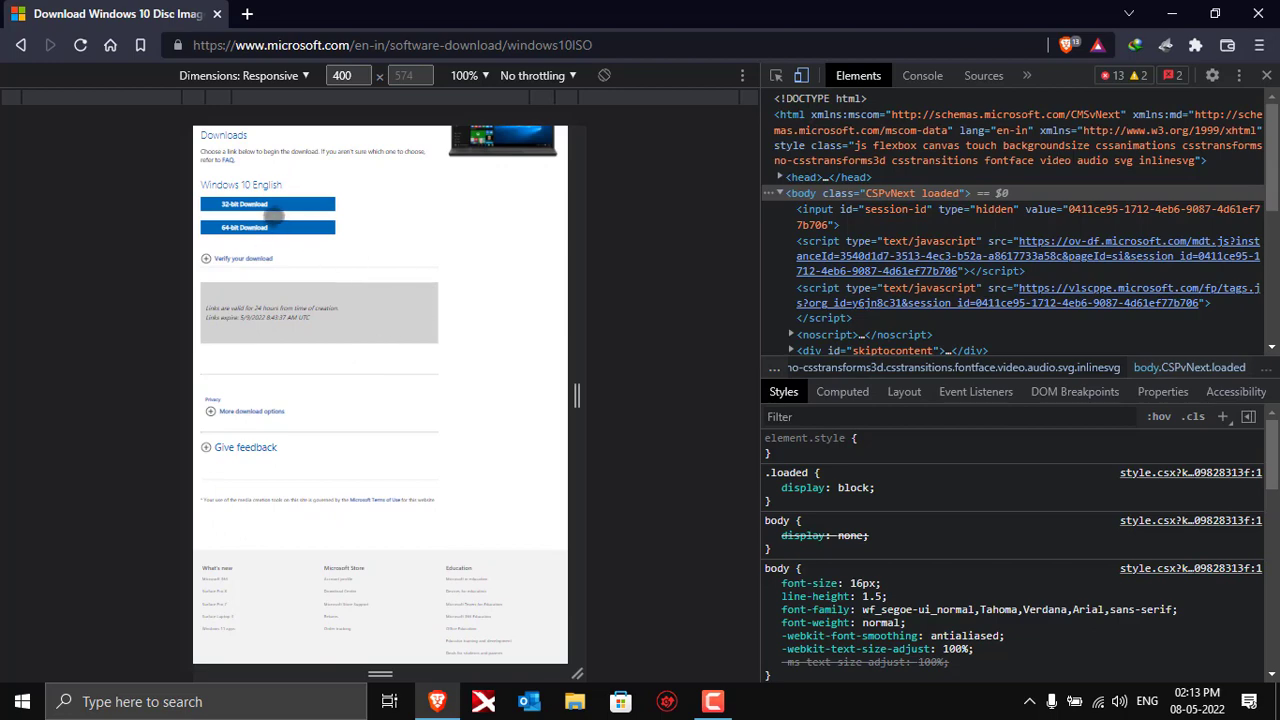
# Close DevTools, copy the 64-bit link and start downloading Win10_21H2_English_x64.iso (5.47 GB).
pyautogui.click(1266, 77)
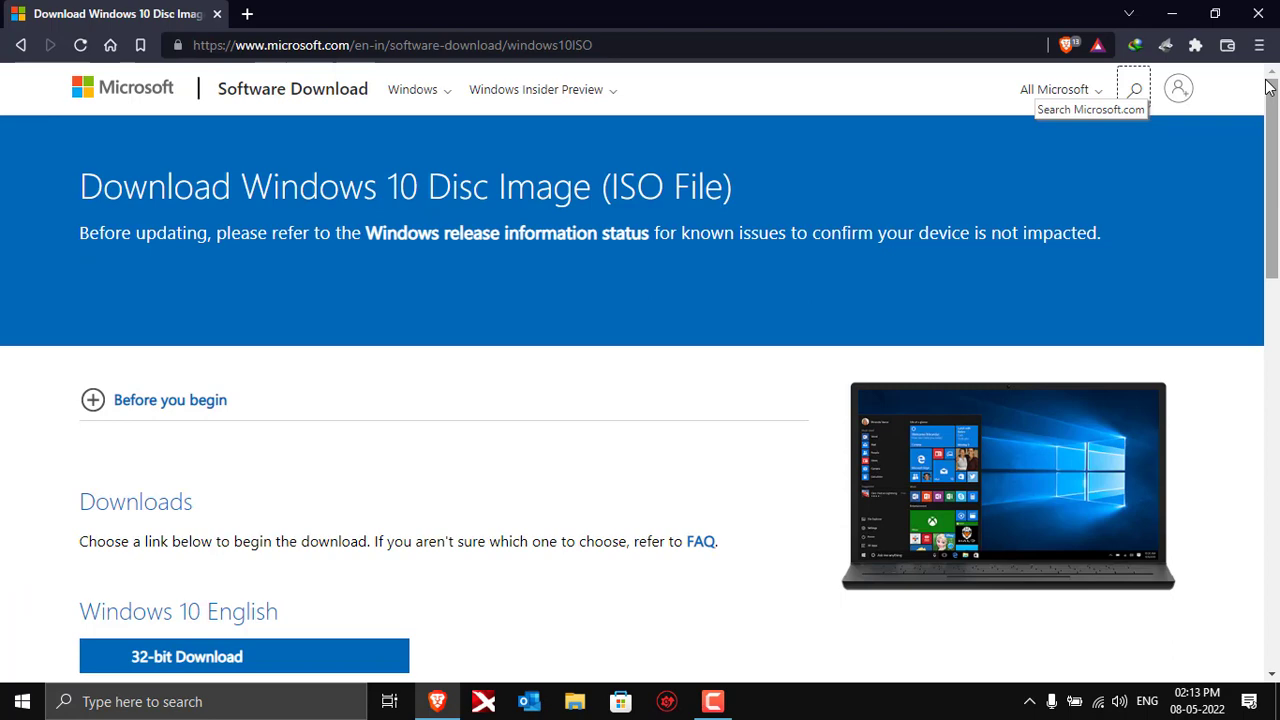
pyautogui.scroll(-3, 1277, 148)
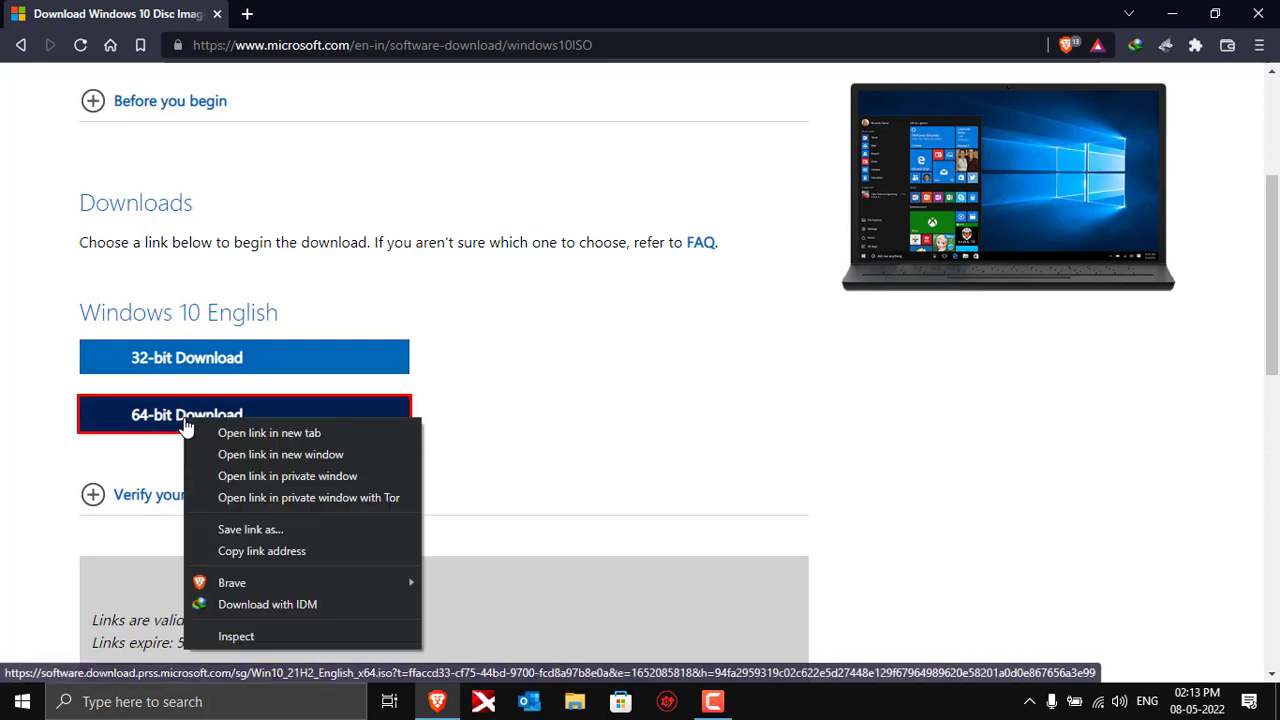
pyautogui.click(239, 546)
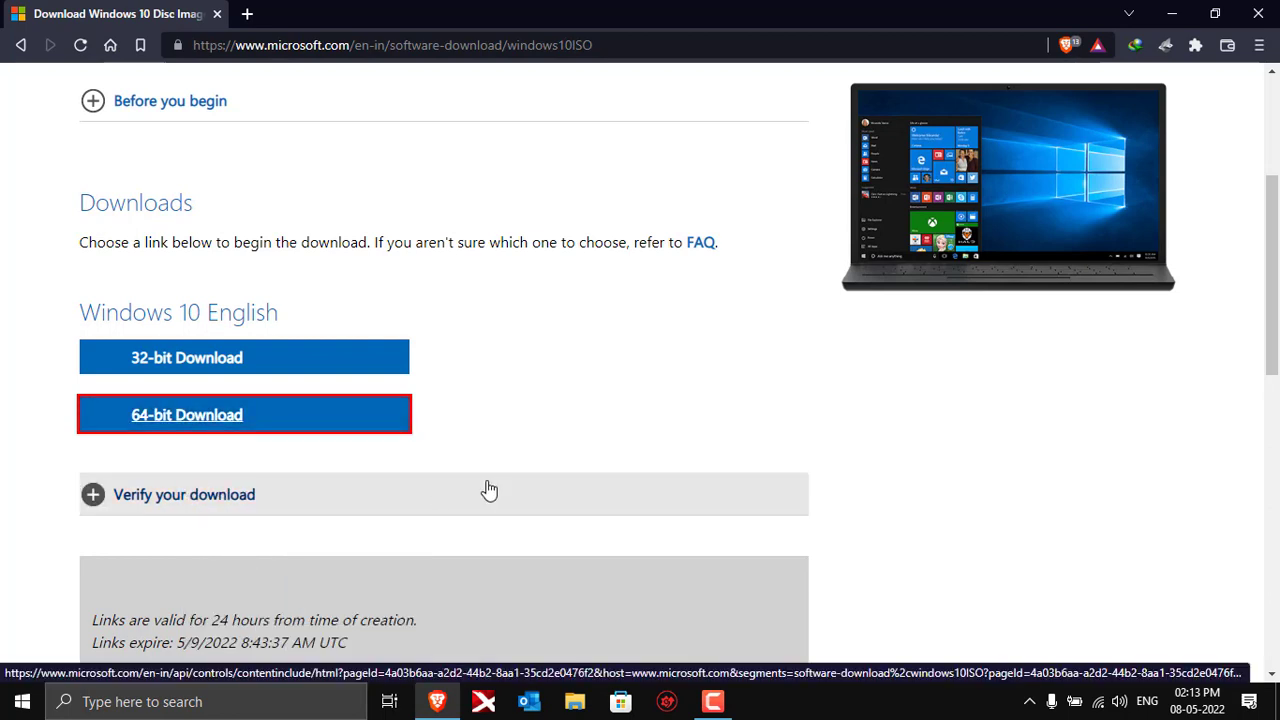
pyautogui.rightClick(197, 425)
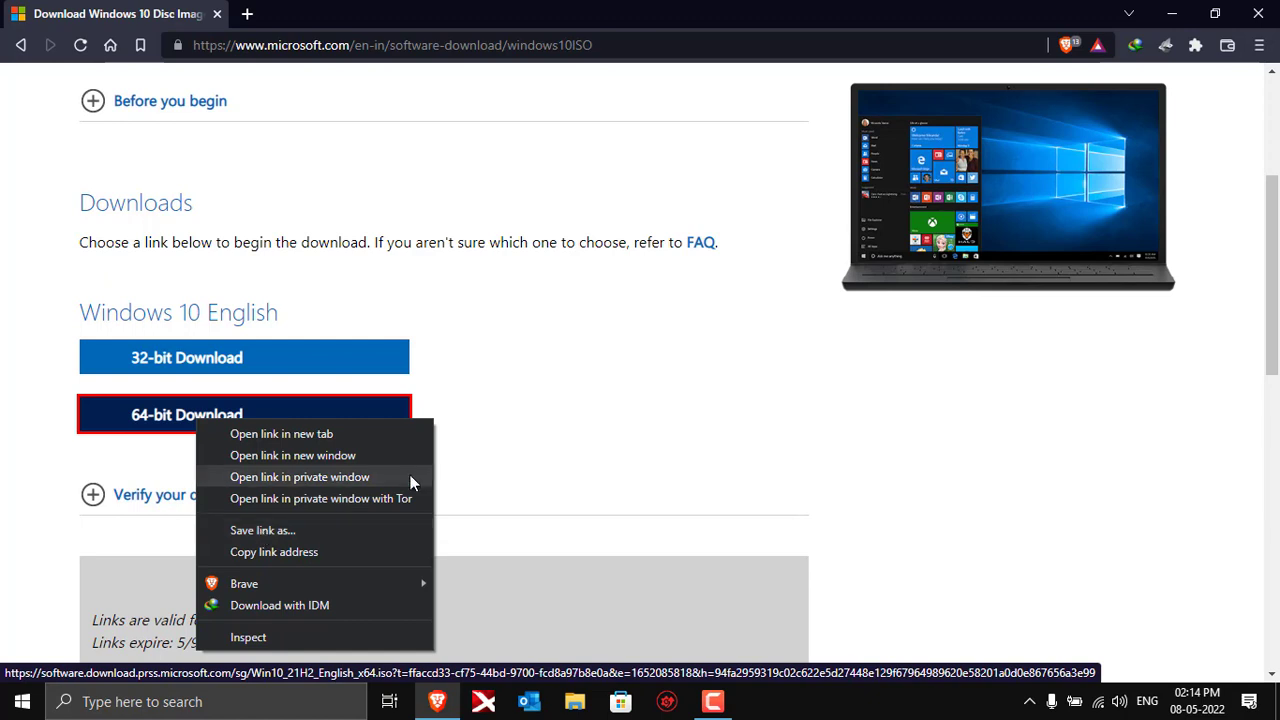
pyautogui.click(586, 423)
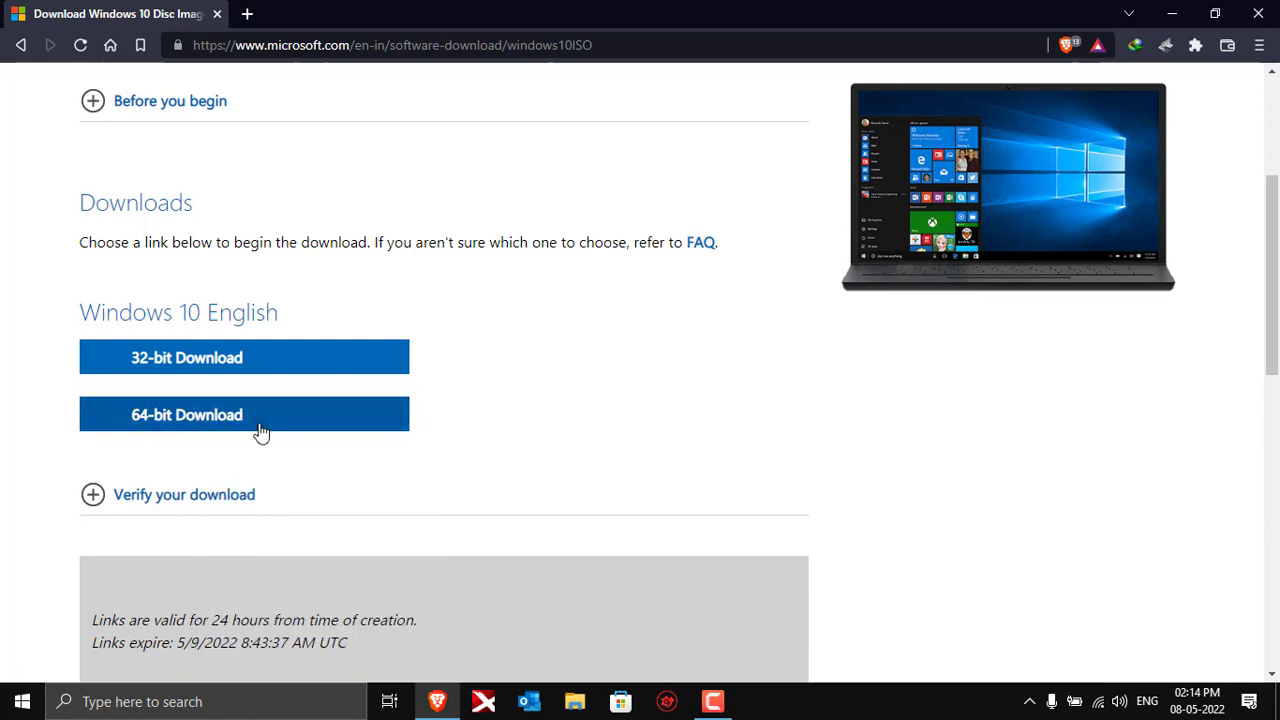
pyautogui.click(180, 424)
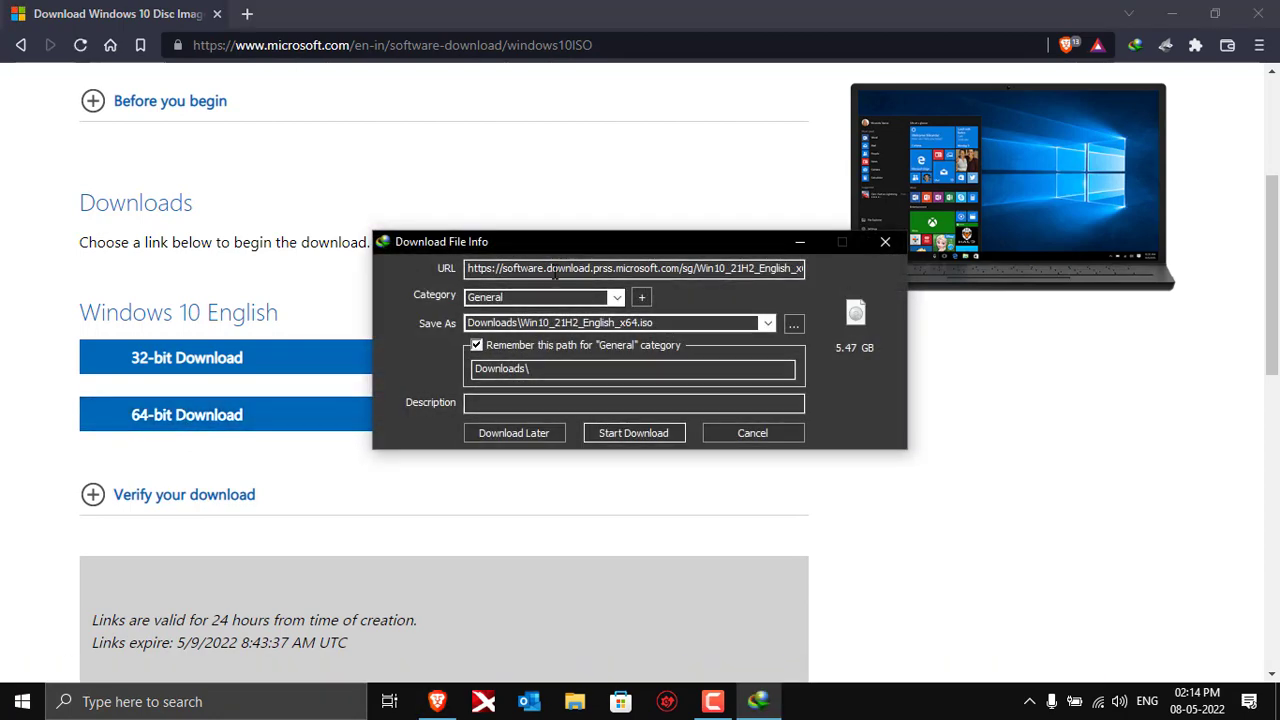
# Start the 64-bit ISO download, then pause and cancel it.
pyautogui.click(632, 434)
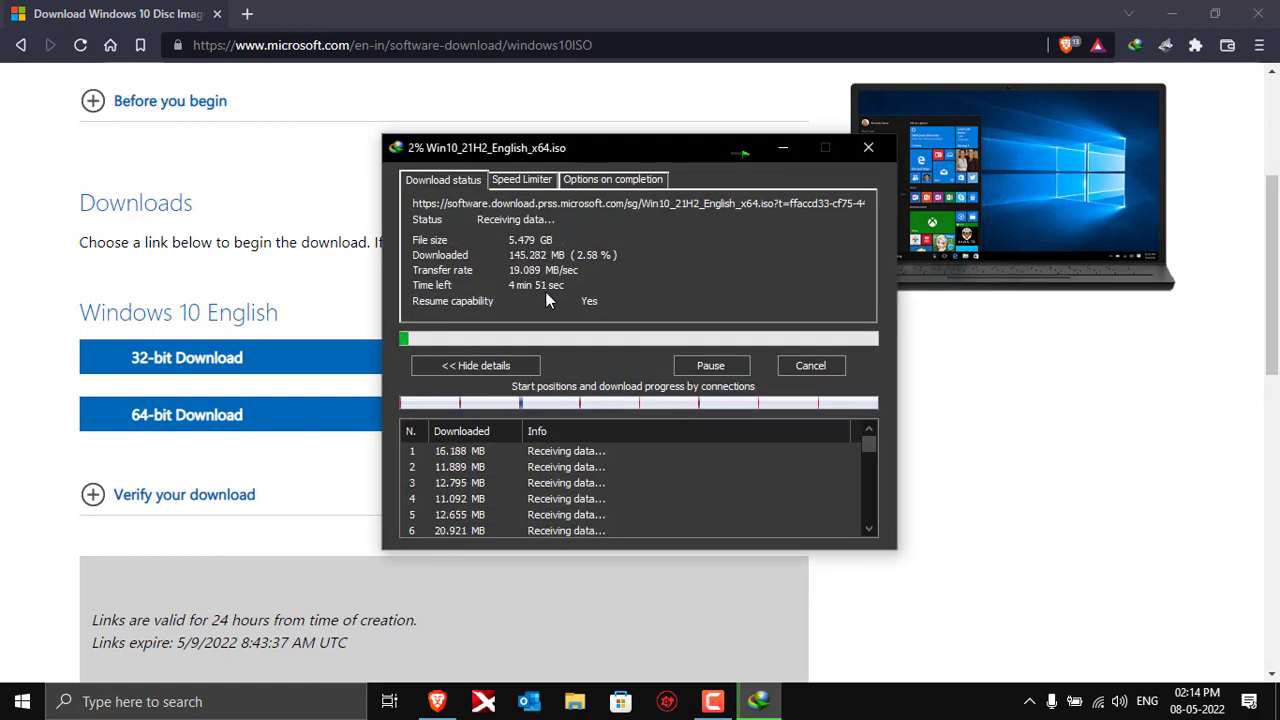
pyautogui.click(710, 366)
pyautogui.click(810, 366)
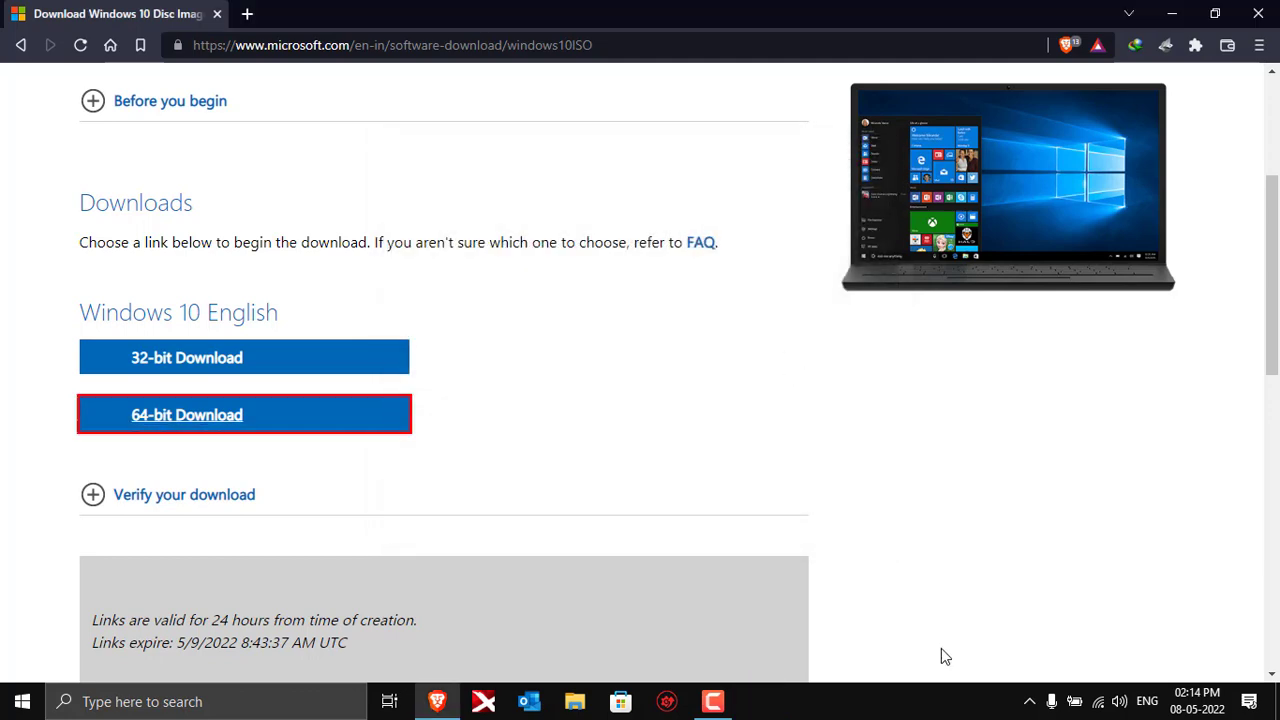
# Delete the unfinished Win10_21H2_English_x64.iso entry from Internet Download Manager and close it.
pyautogui.click(1029, 701)
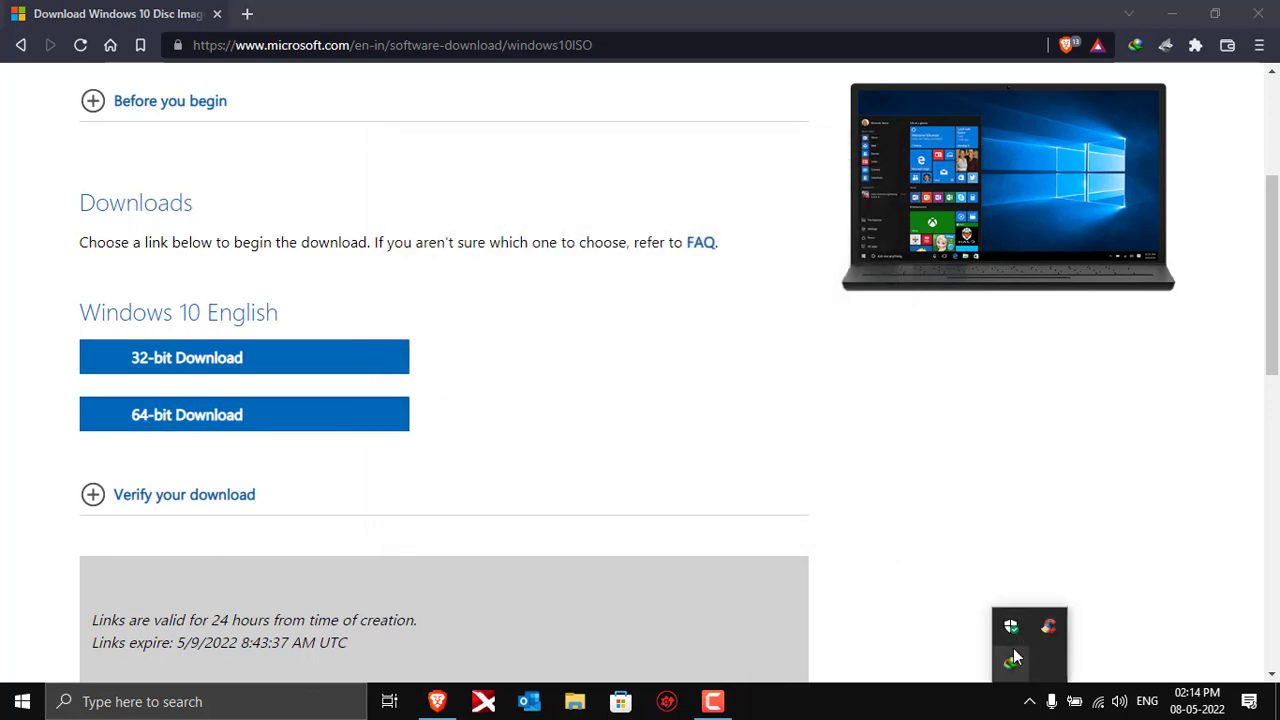
pyautogui.doubleClick(1012, 658)
pyautogui.click(470, 275)
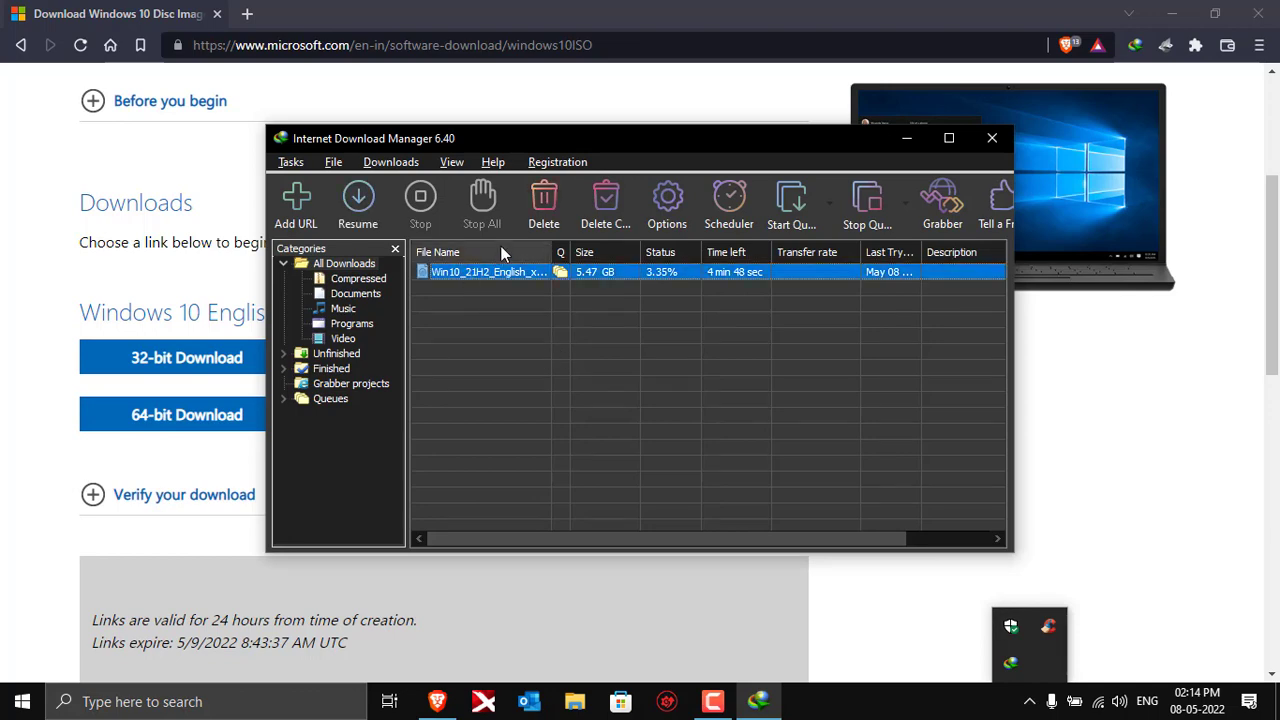
pyautogui.click(540, 203)
pyautogui.click(587, 366)
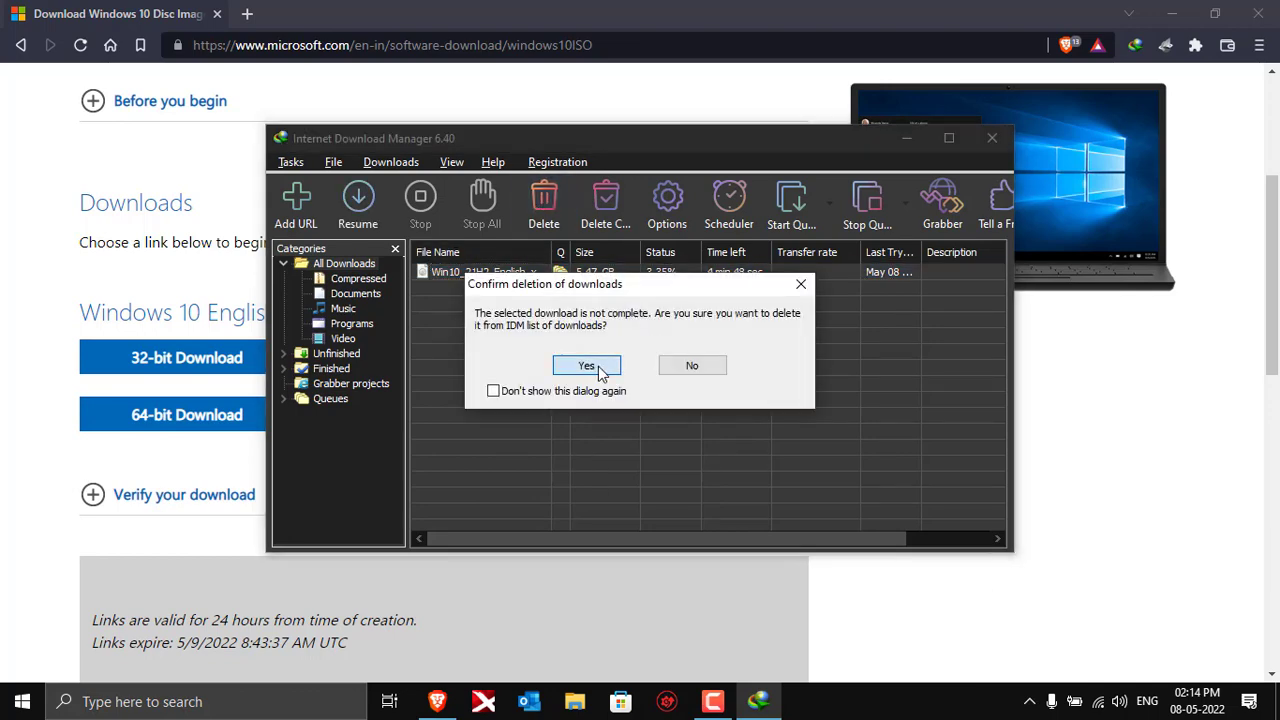
pyautogui.click(990, 140)
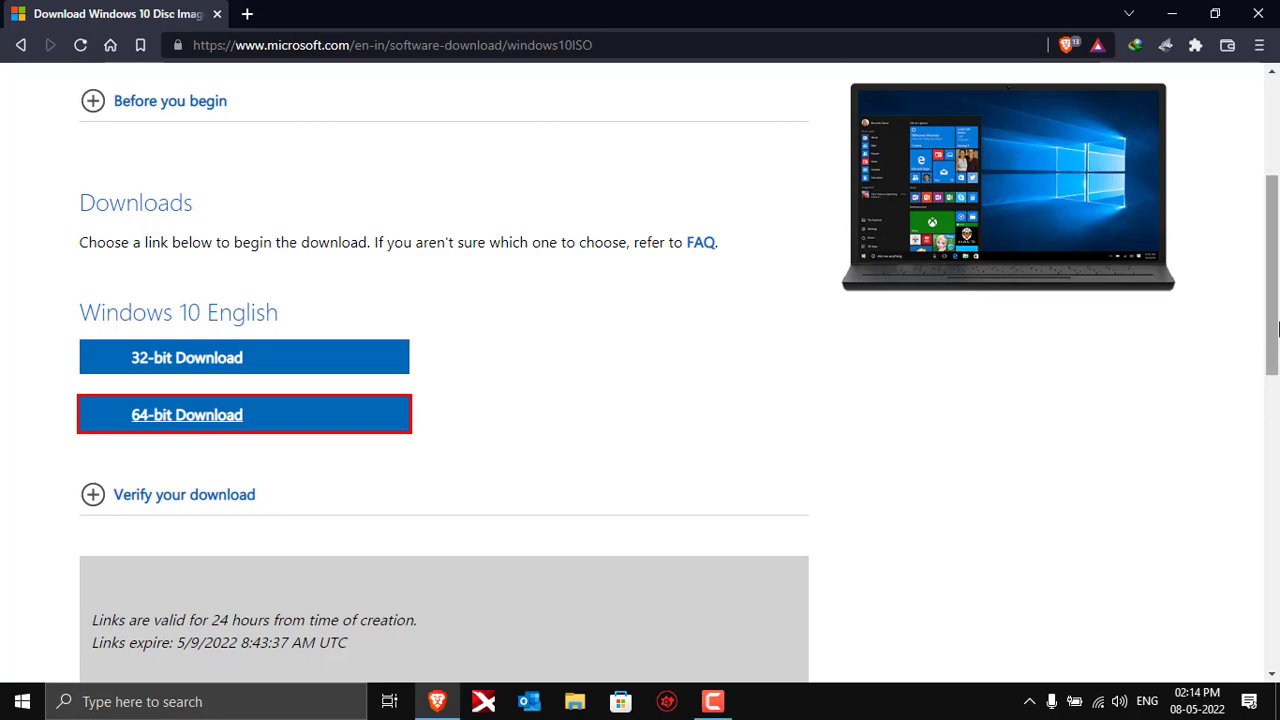
pyautogui.moveTo(1275, 294); pyautogui.dragTo(1277, 418)
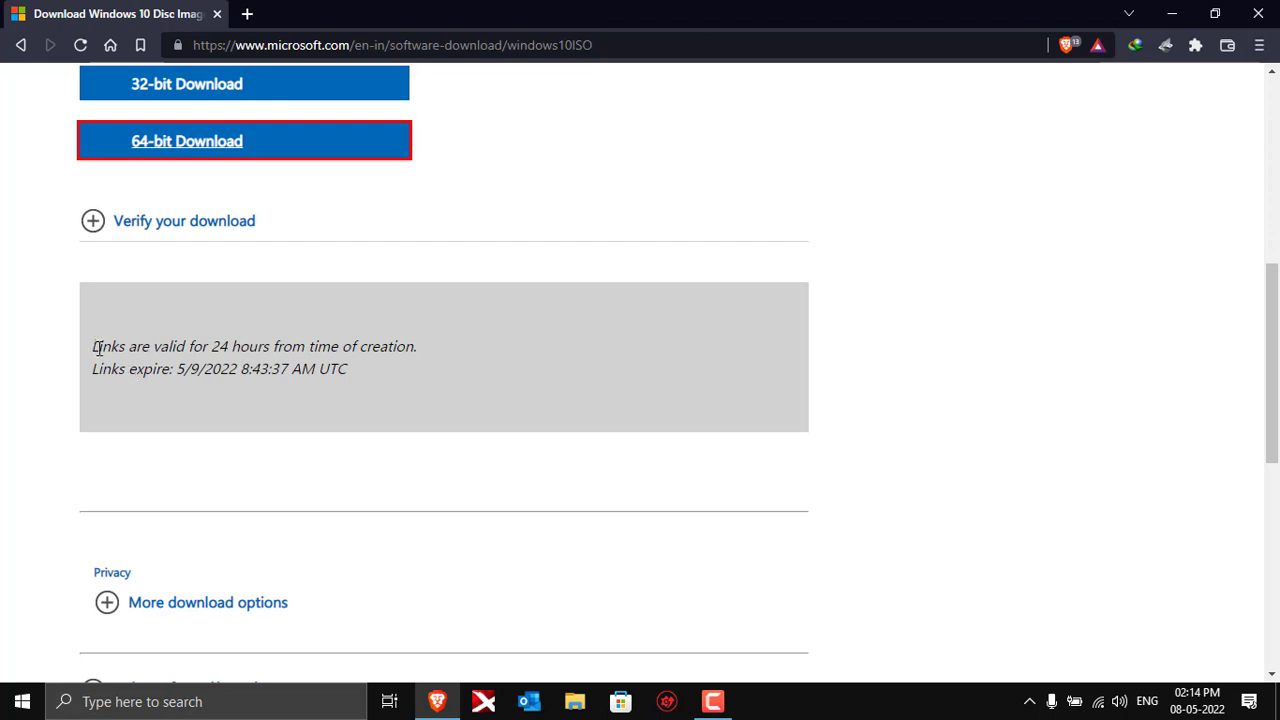
pyautogui.moveTo(97, 348); pyautogui.dragTo(257, 352)
pyautogui.click(352, 349)
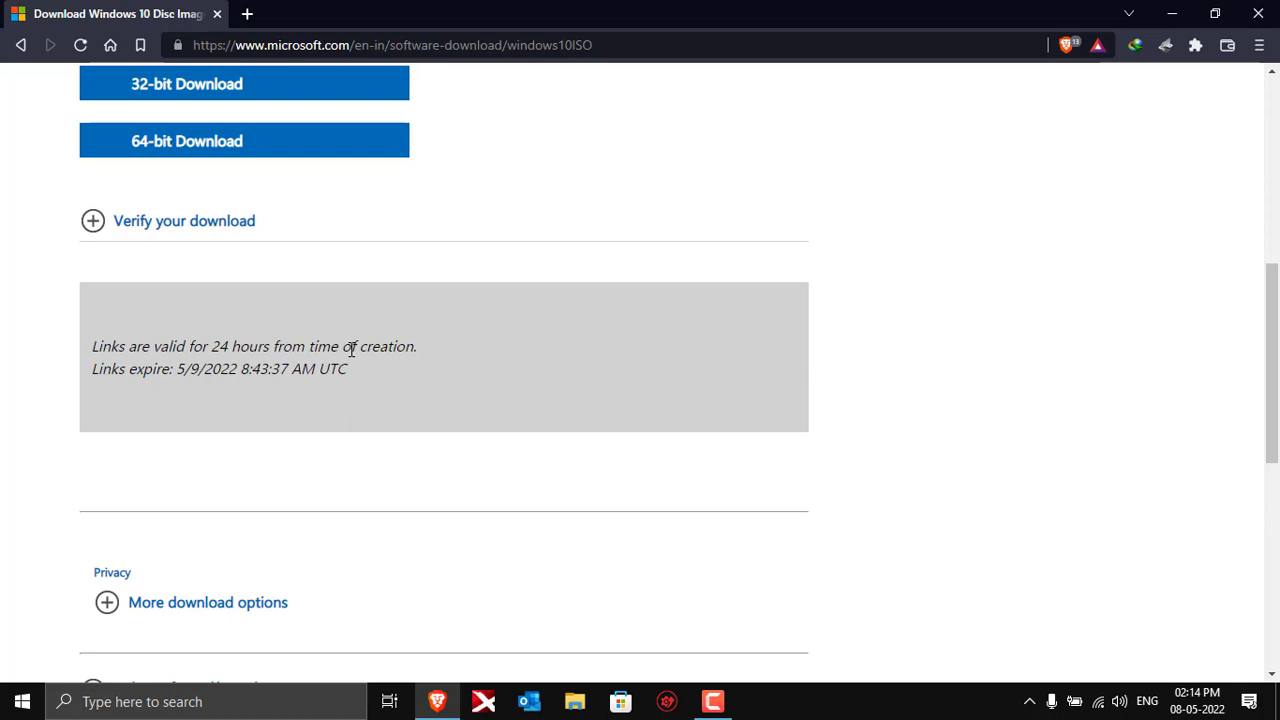
pyautogui.moveTo(1277, 256); pyautogui.dragTo(1273, 108)
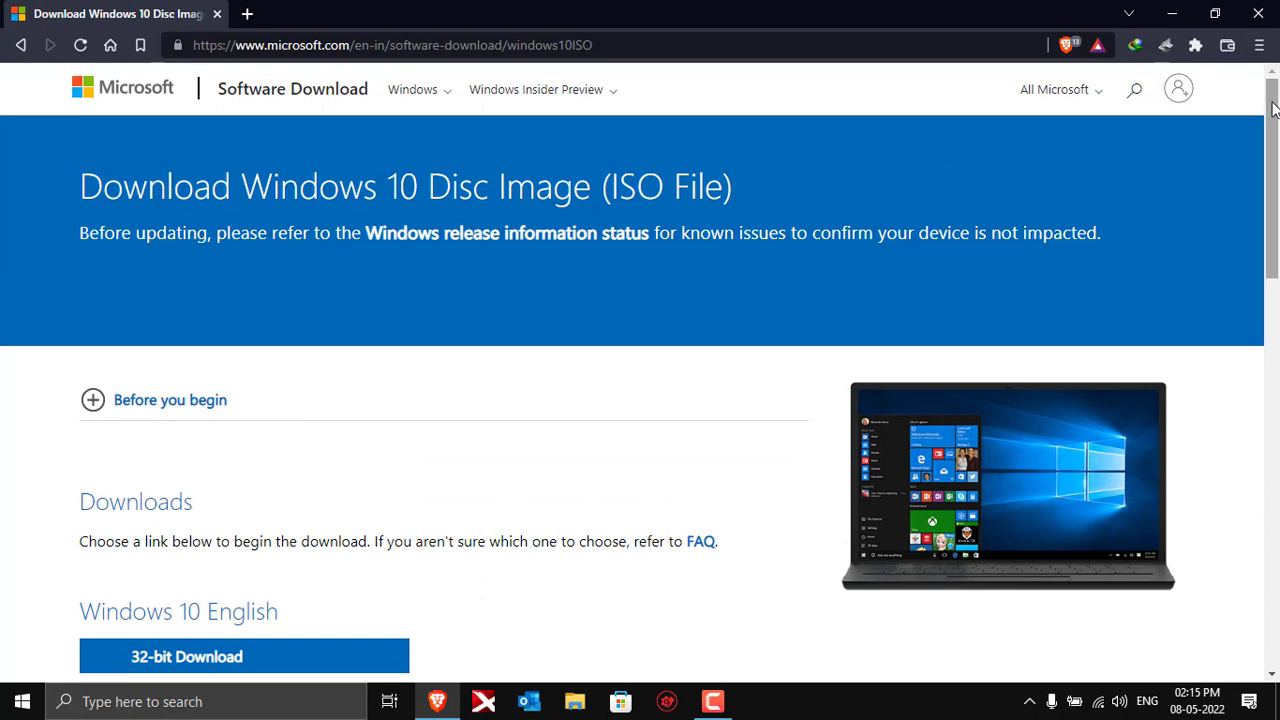